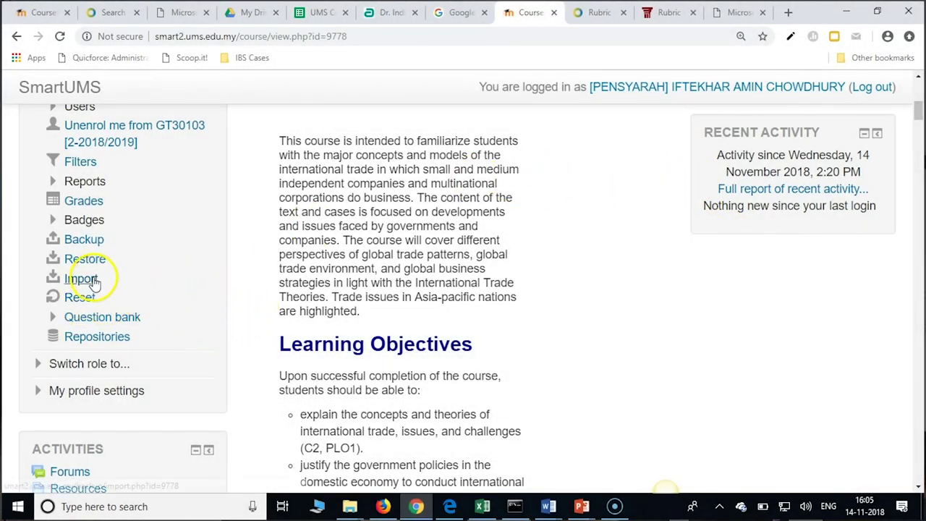
click(93, 281)
Select GT30103 [1-2017/2018] from the course list as the import source and continue.
scroll(610, 199, down, 1)
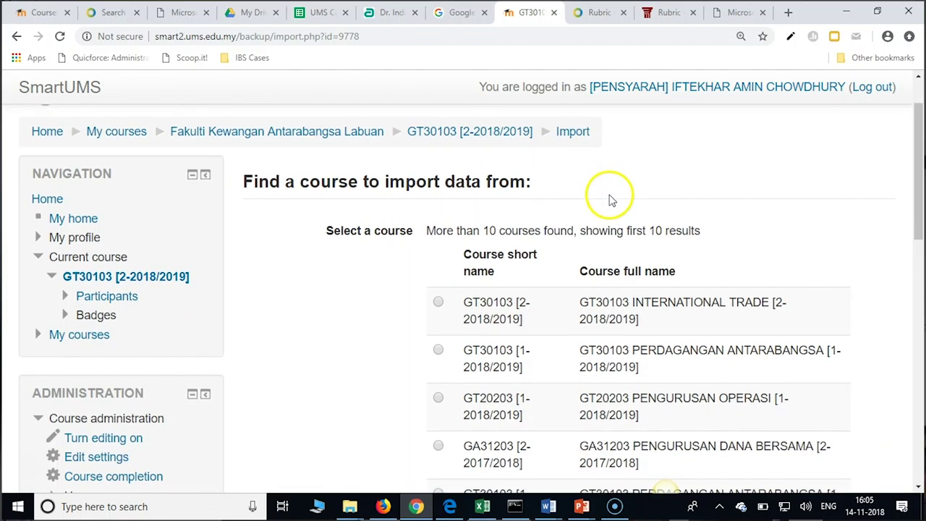
scroll(623, 196, down, 1)
scroll(632, 199, down, 1)
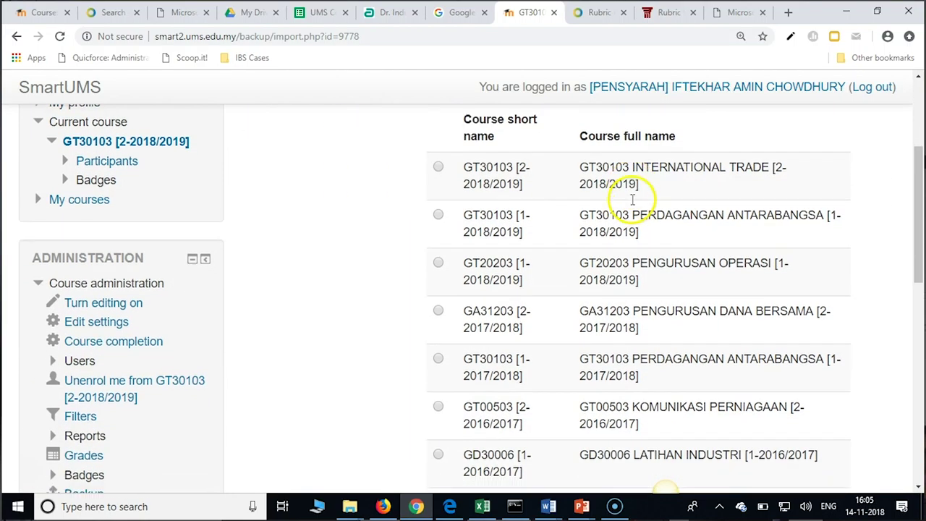
scroll(633, 203, down, 5)
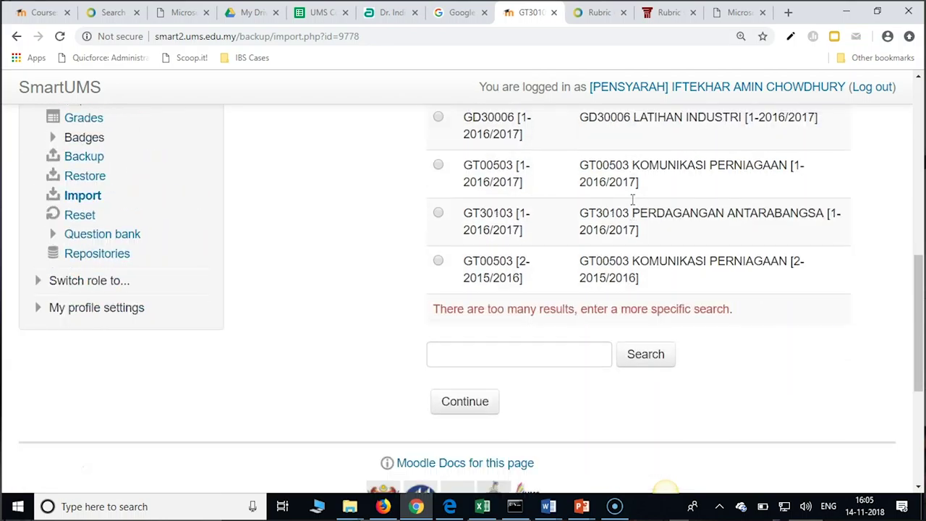
scroll(632, 205, up, 1)
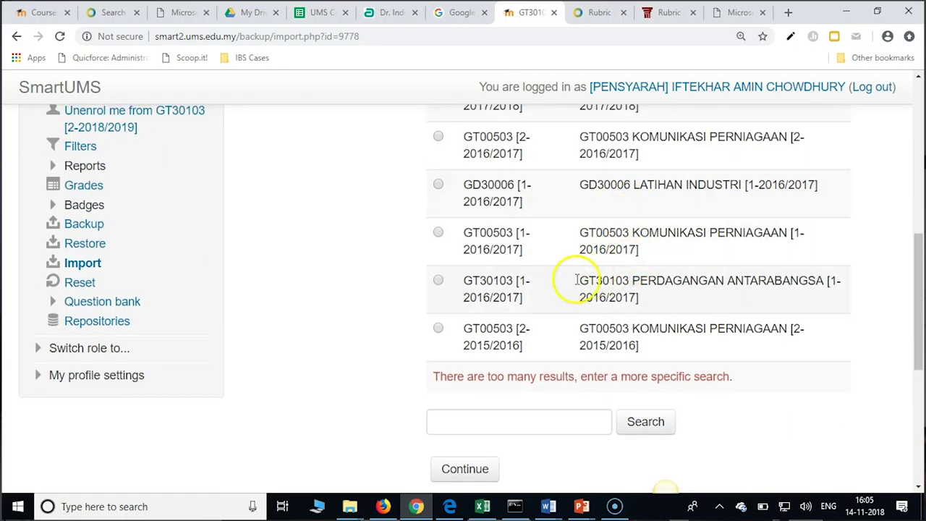
scroll(340, 273, up, 2)
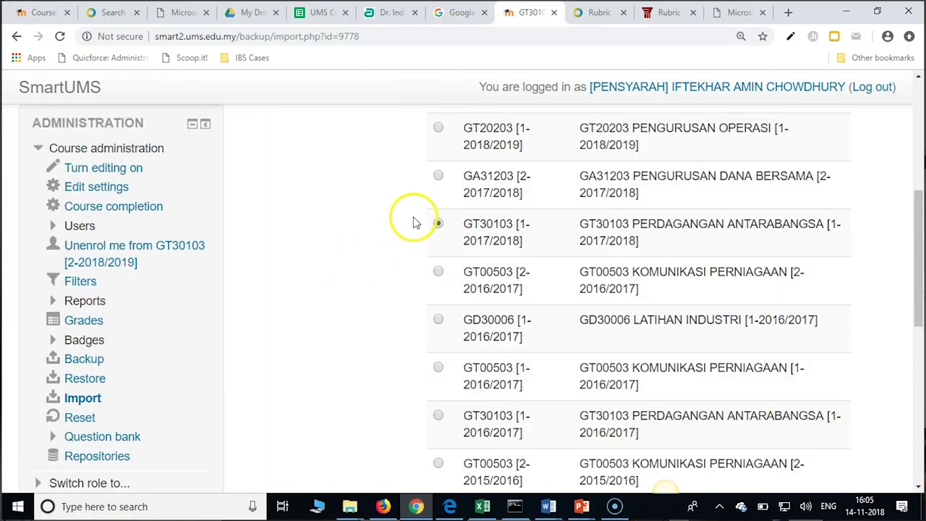
scroll(386, 274, down, 3)
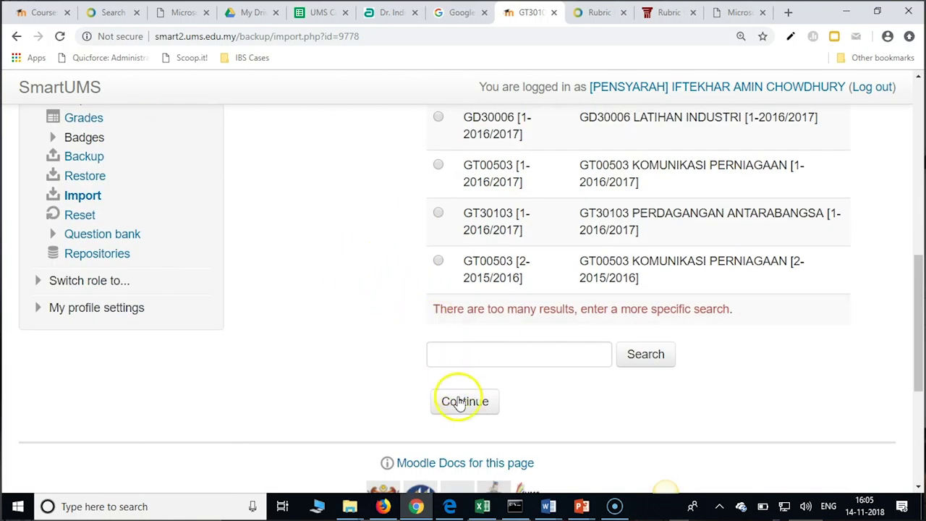
click(465, 401)
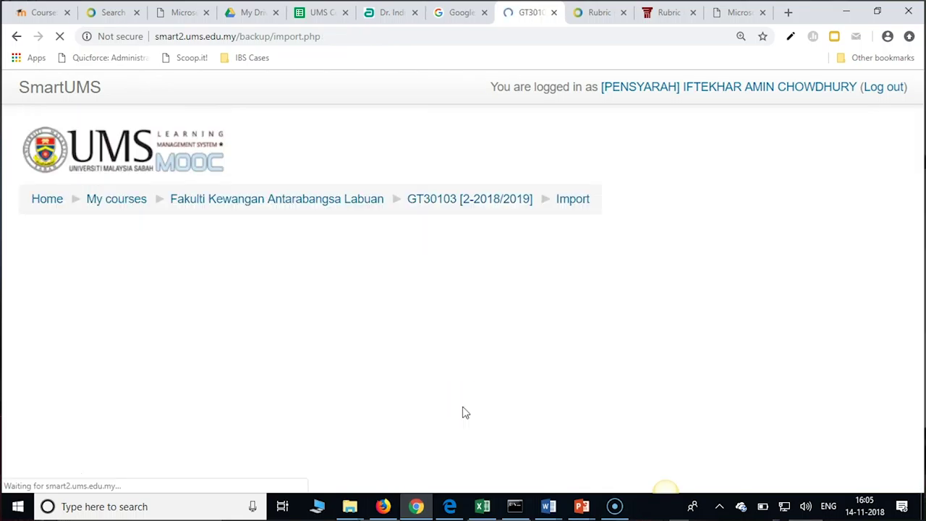
Keep activities, blocks, filters and question bank included in the backup settings and proceed.
scroll(639, 298, down, 1)
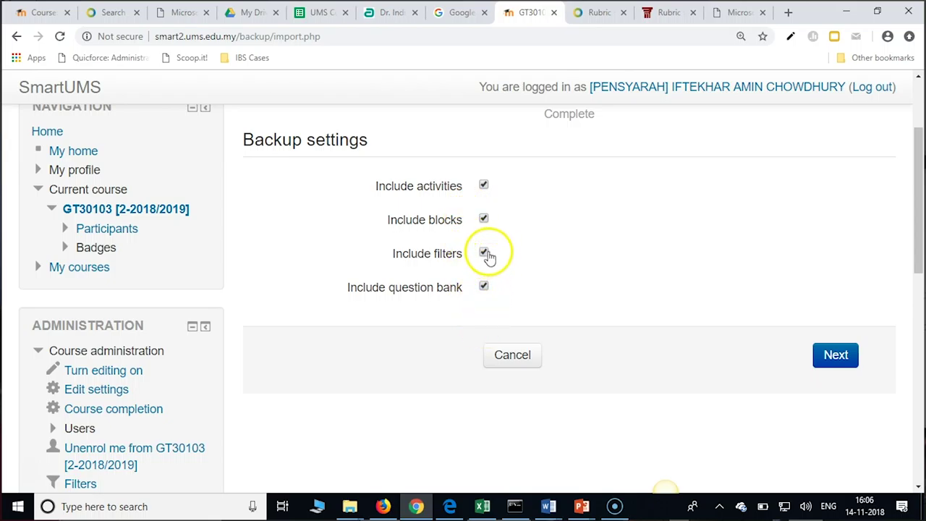
click(832, 364)
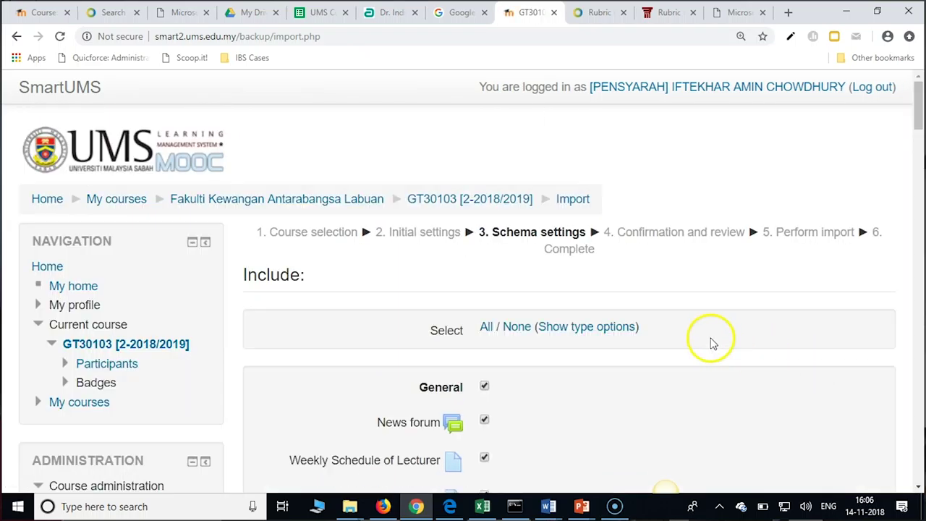
Untick News forum, Group Details and Weekly Schedule of Lecturer in the schema list.
scroll(709, 340, down, 2)
scroll(533, 231, down, 1)
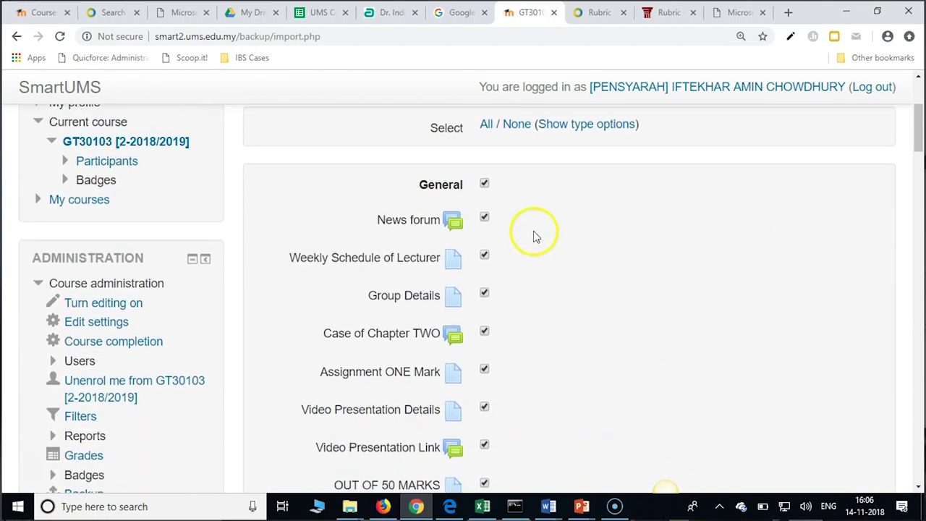
click(484, 217)
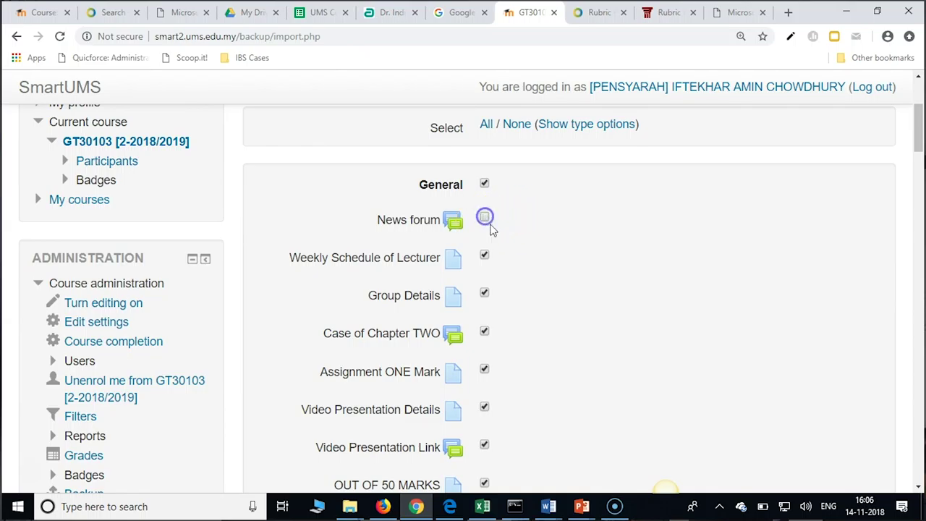
scroll(594, 272, down, 2)
scroll(595, 271, up, 1)
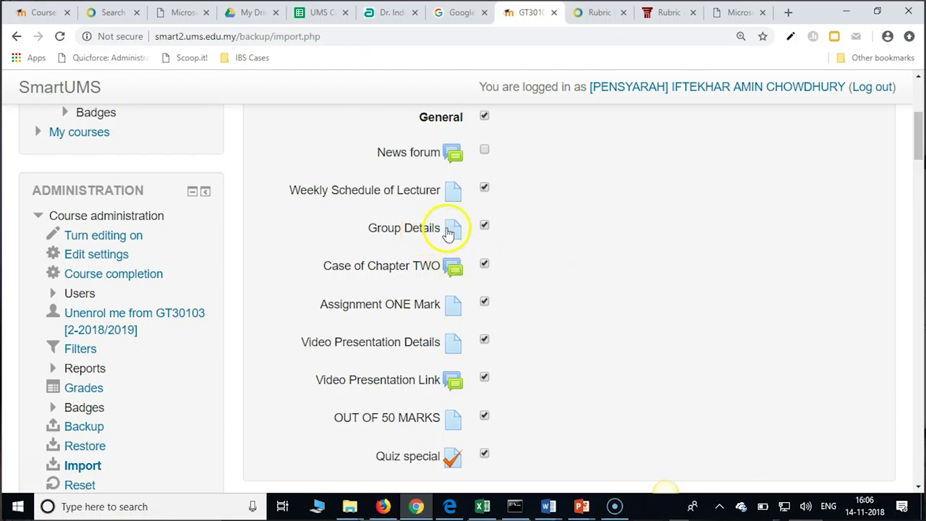
click(484, 228)
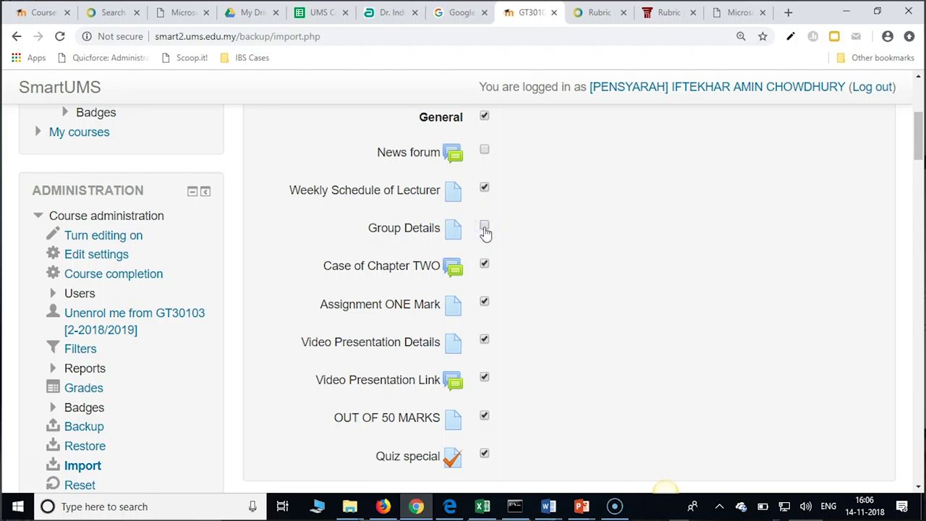
scroll(484, 231, up, 1)
click(484, 256)
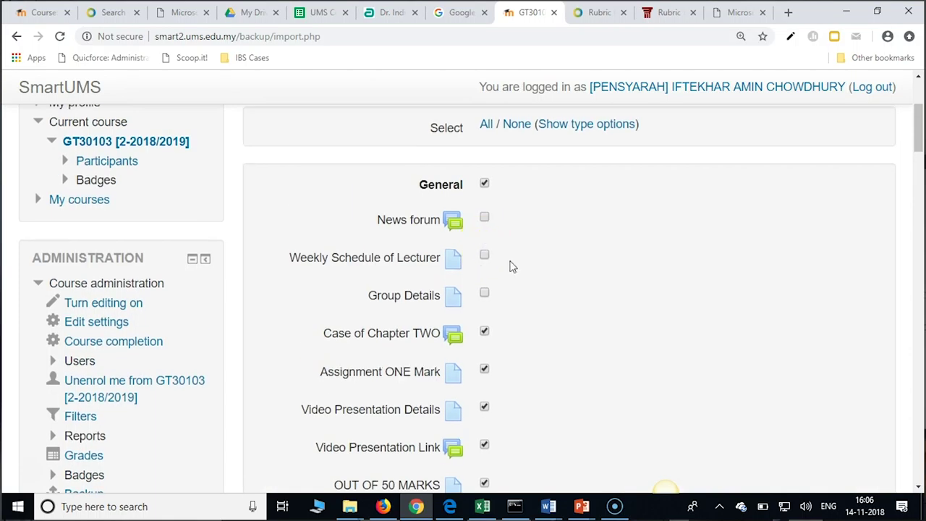
Also untick Assignment ONE Mark and OUT OF 50 MARKS.
scroll(511, 266, down, 2)
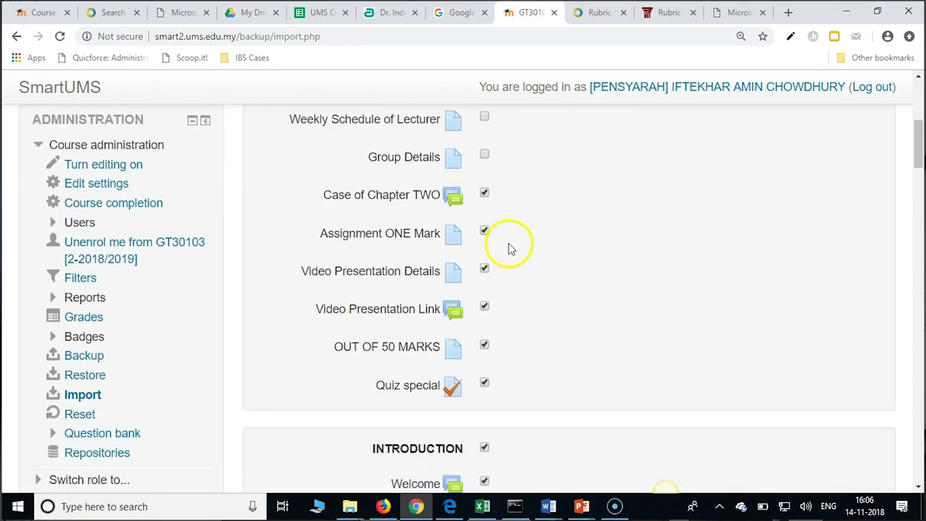
scroll(510, 250, down, 1)
click(485, 168)
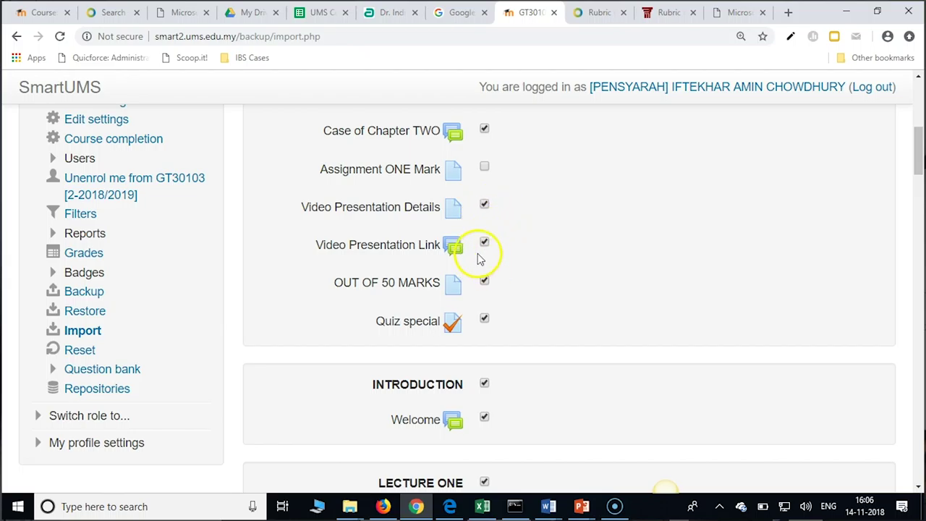
click(485, 281)
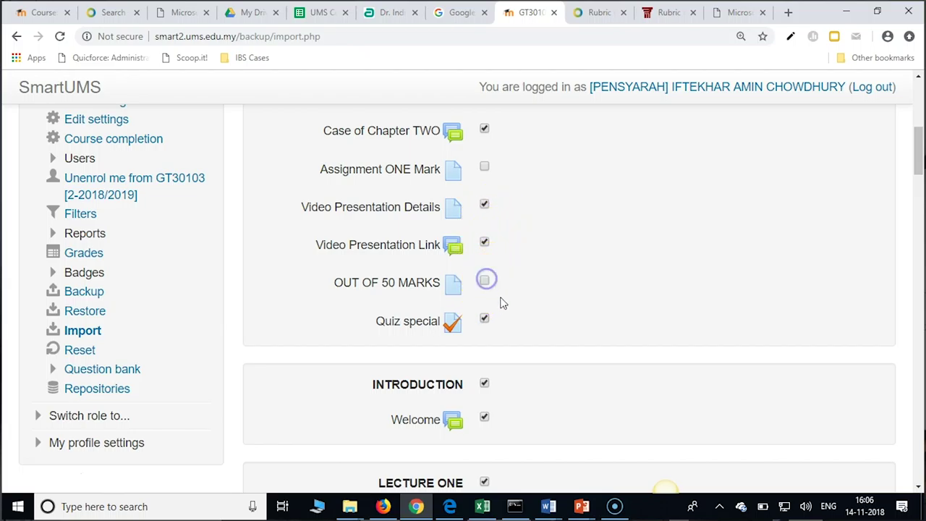
scroll(503, 302, down, 1)
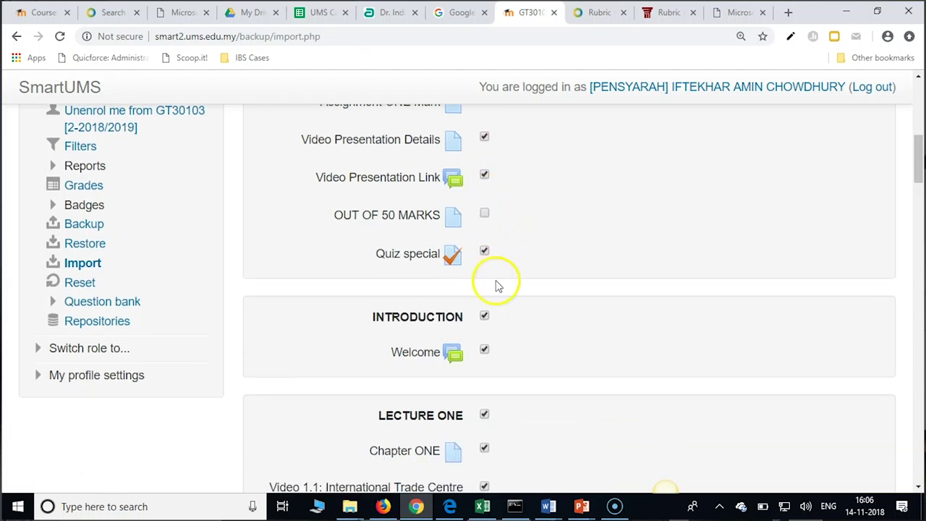
scroll(501, 268, down, 1)
Untick Welcome, the whole INTRODUCTION section and Feedback on Second Lecture.
scroll(492, 271, down, 1)
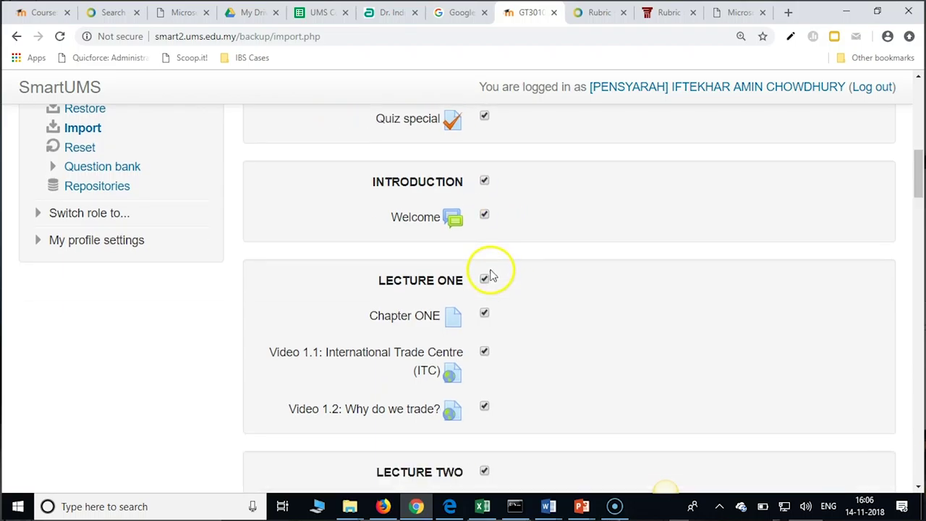
click(484, 217)
click(485, 183)
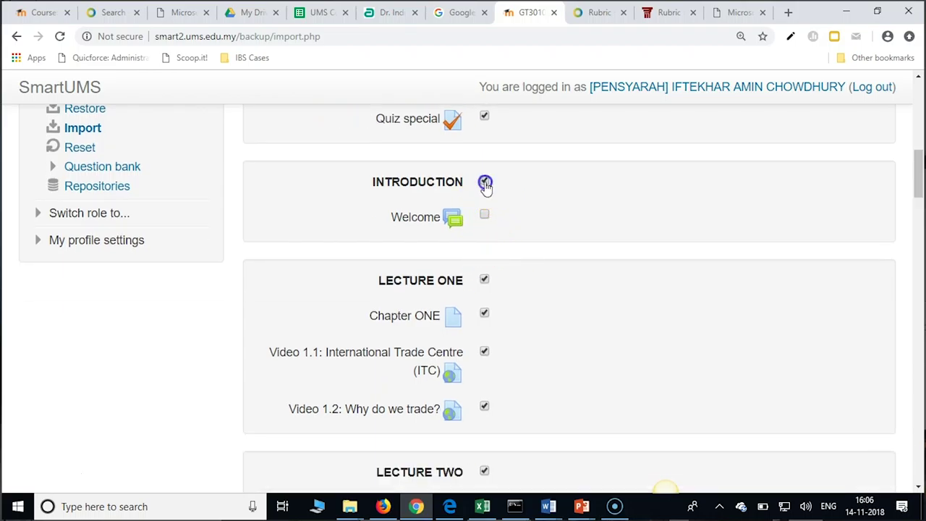
scroll(495, 246, down, 2)
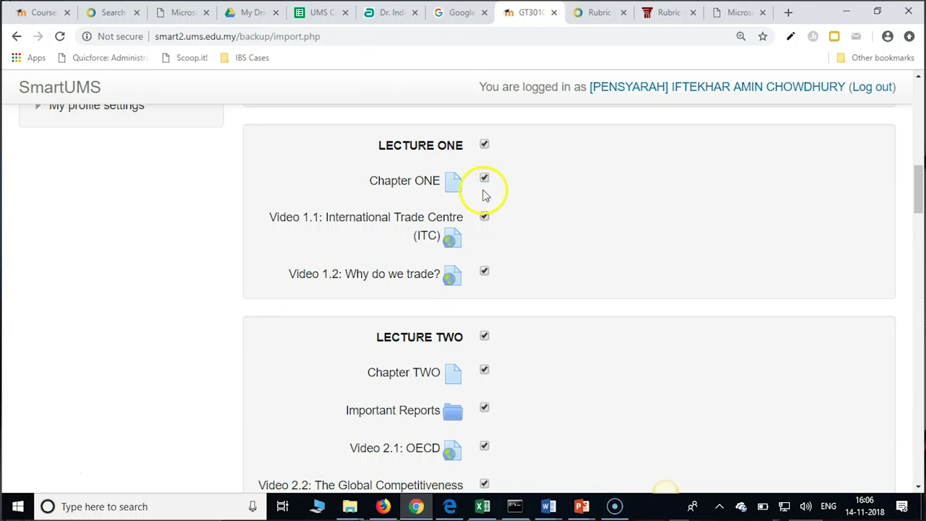
scroll(487, 306, down, 2)
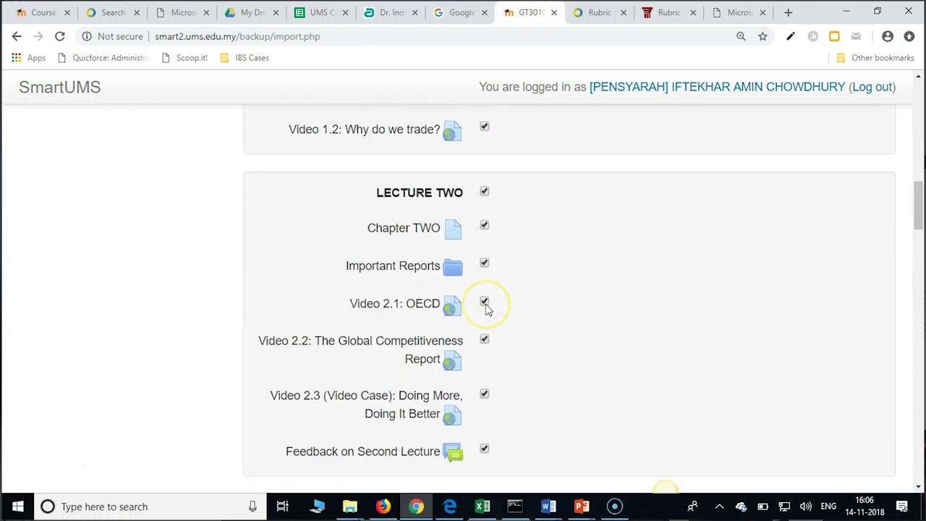
scroll(487, 308, down, 1)
scroll(487, 309, down, 1)
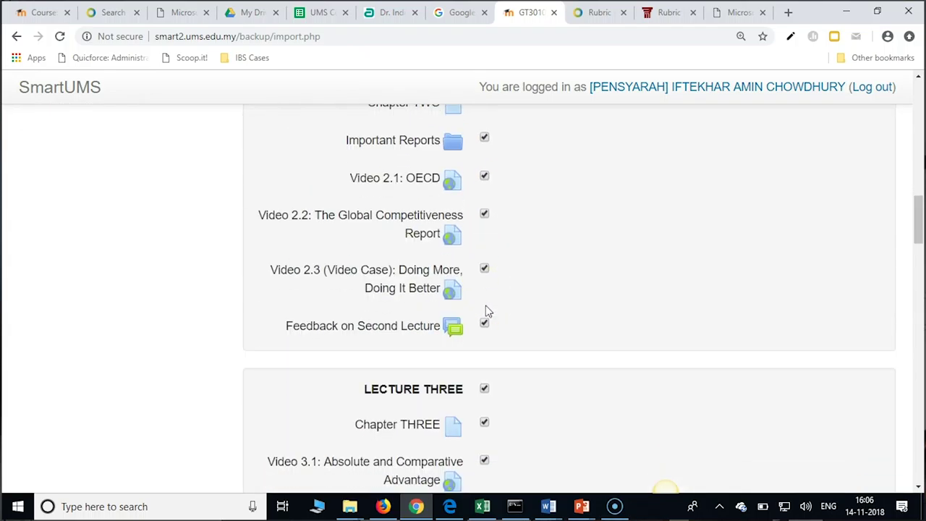
click(485, 324)
Exclude QUIZ ONE from the import.
scroll(545, 295, down, 4)
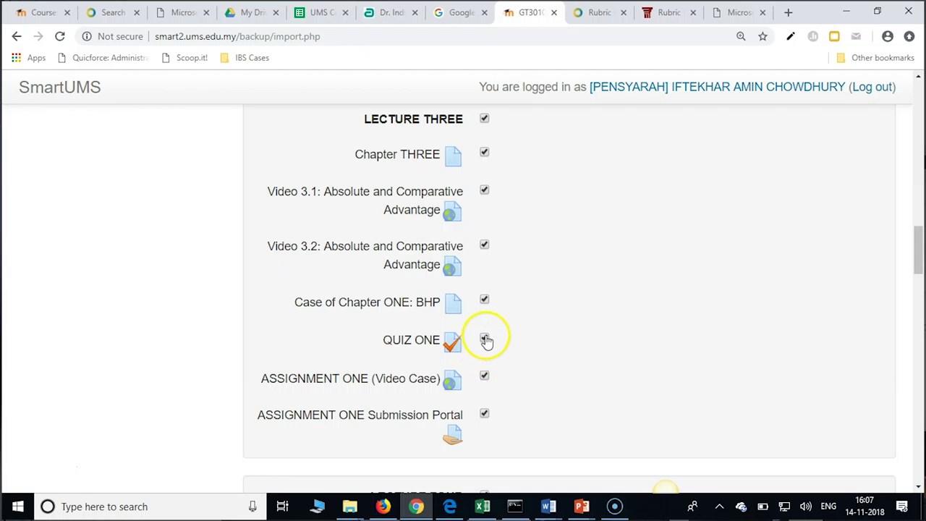
scroll(487, 341, down, 1)
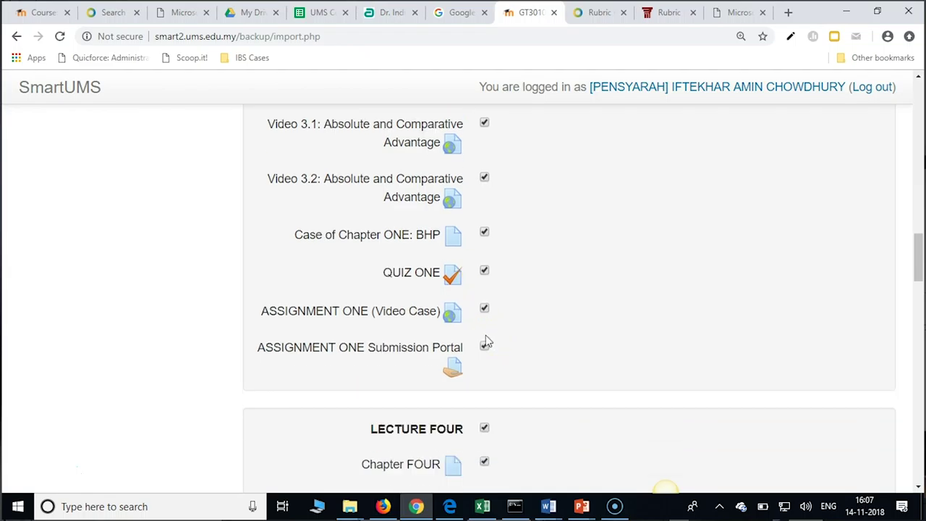
click(451, 287)
click(590, 287)
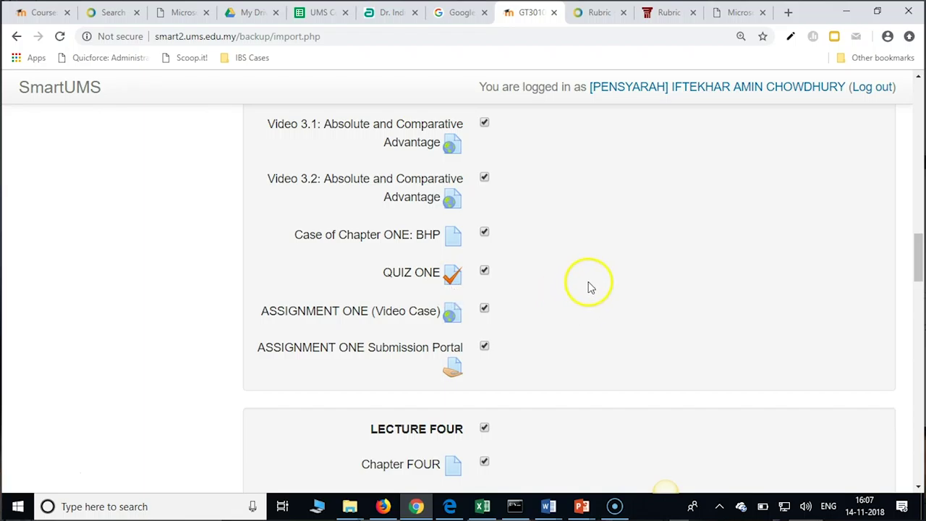
click(485, 274)
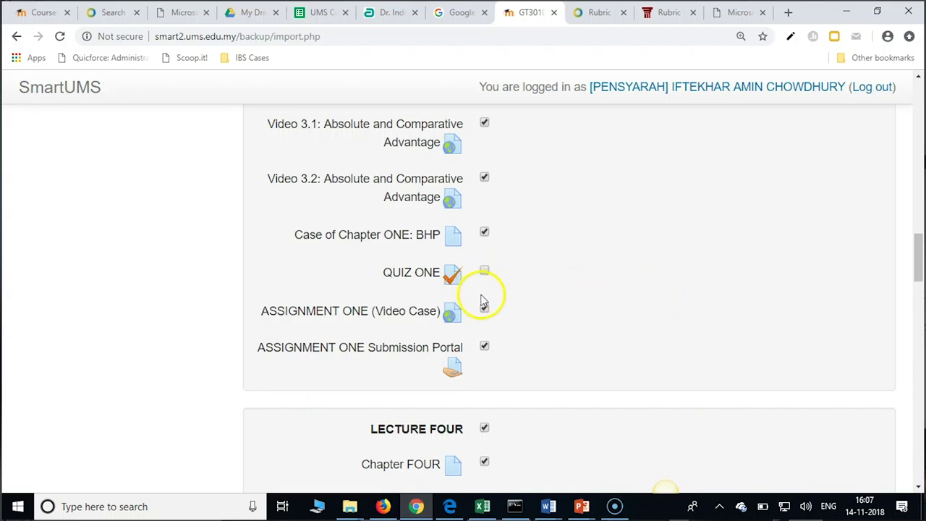
Untick QUIZ TWO (2), keeping ASSIGNMENT ONE Submission Portal included.
scroll(482, 299, down, 1)
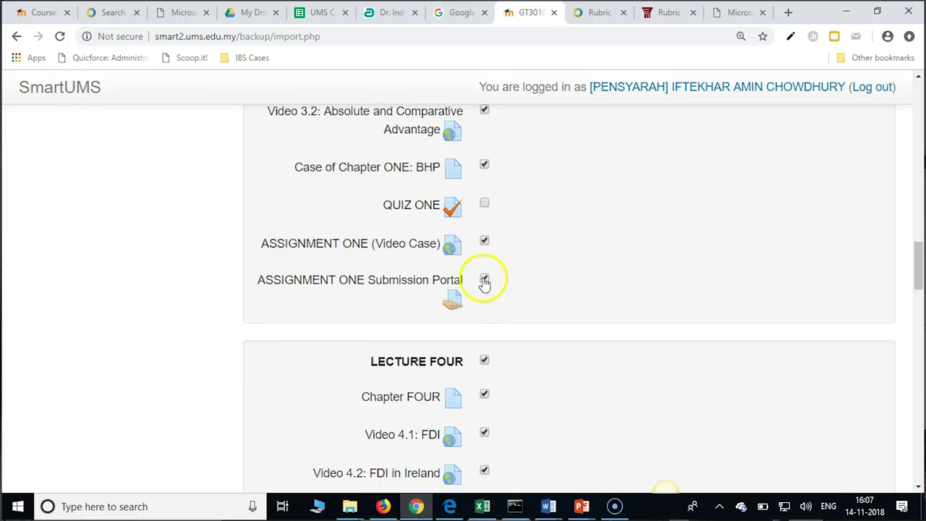
click(484, 279)
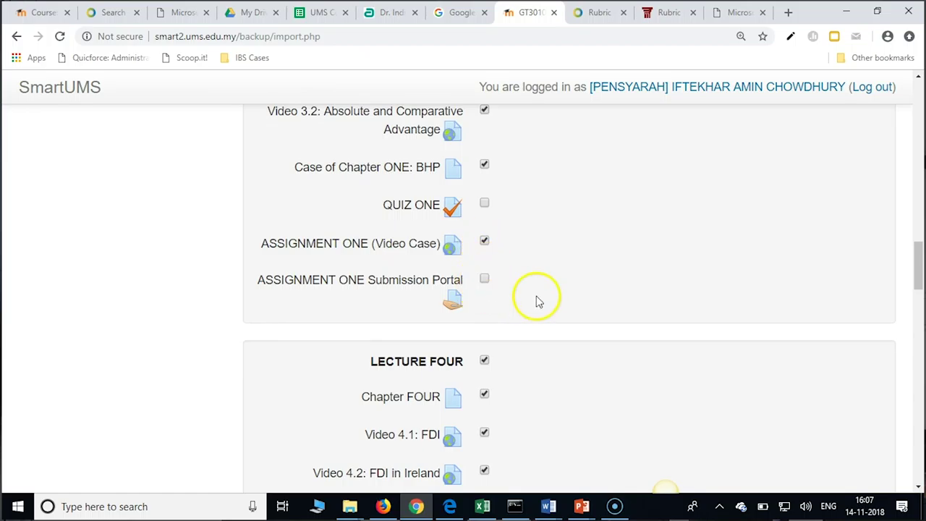
click(485, 281)
scroll(510, 288, down, 3)
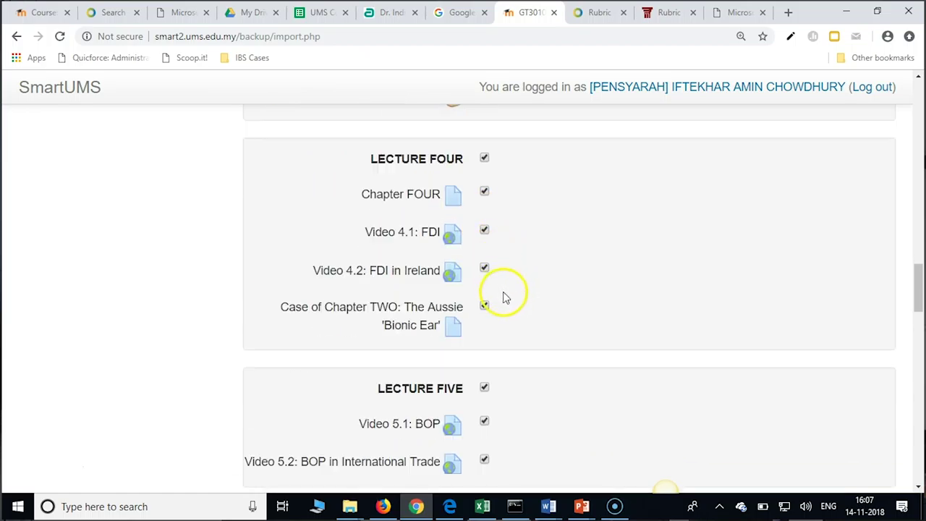
scroll(485, 318, down, 4)
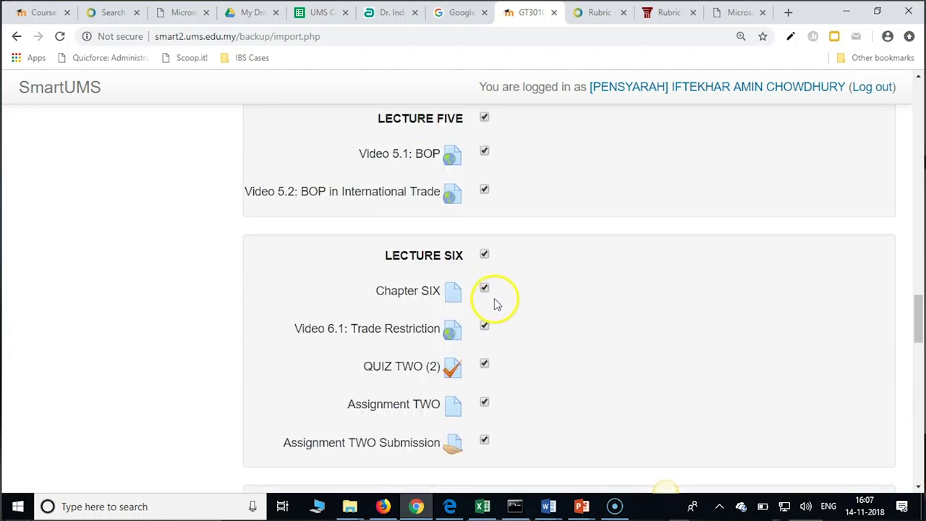
click(484, 363)
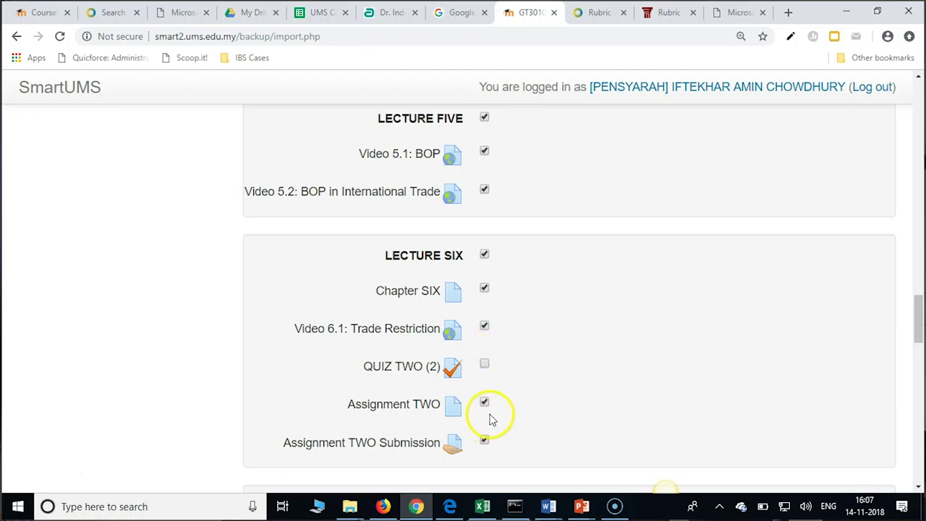
Submit the schema selection to reach the Confirmation and review step.
scroll(486, 406, down, 4)
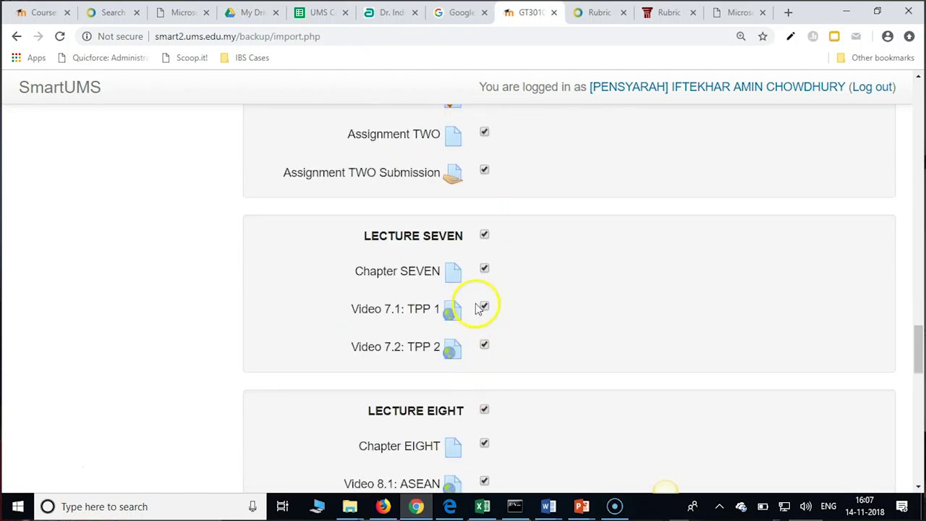
scroll(479, 289, down, 3)
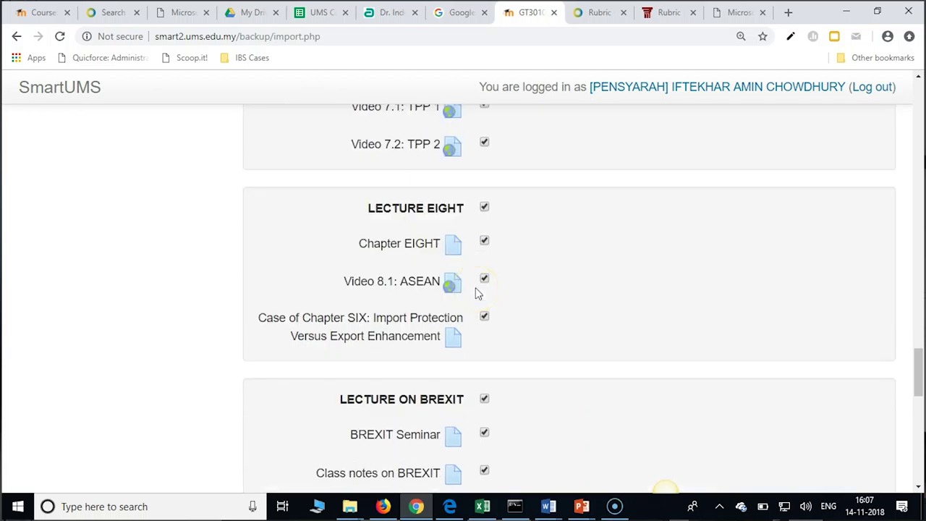
scroll(475, 290, down, 2)
scroll(477, 294, down, 2)
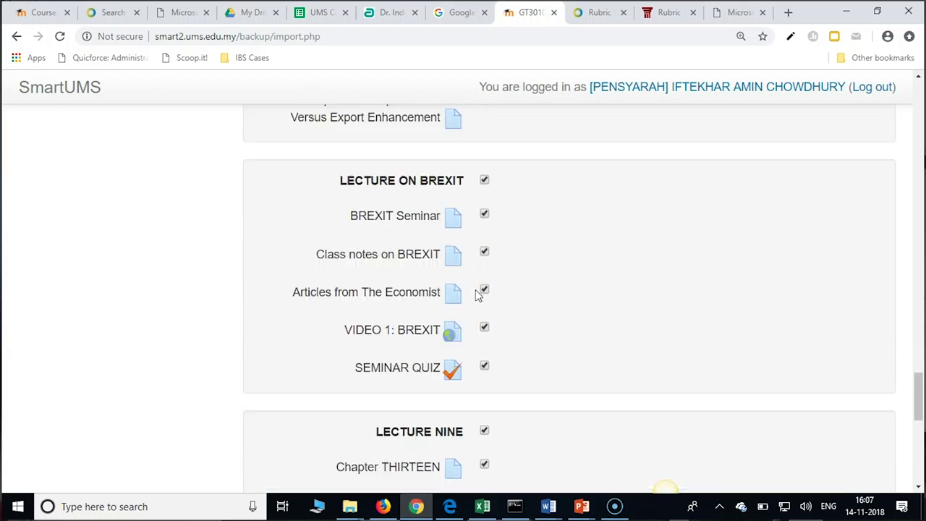
scroll(477, 294, down, 2)
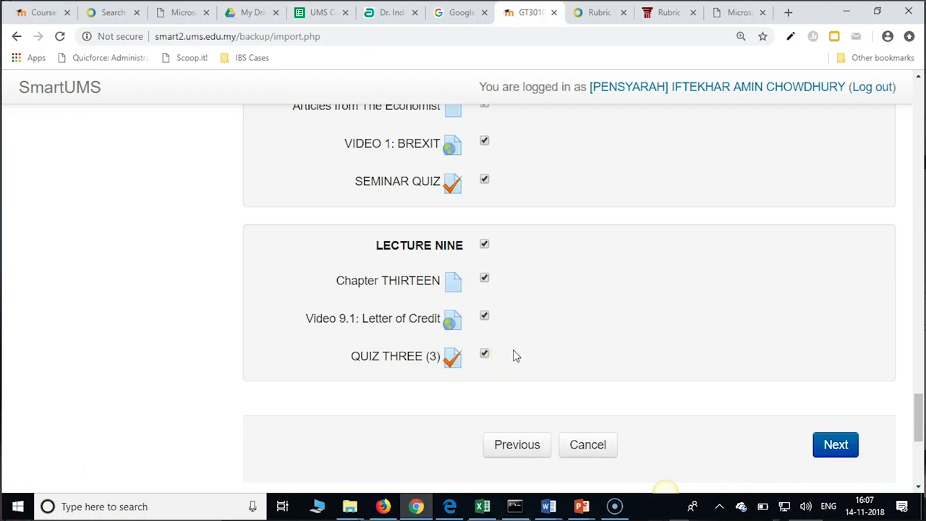
click(832, 446)
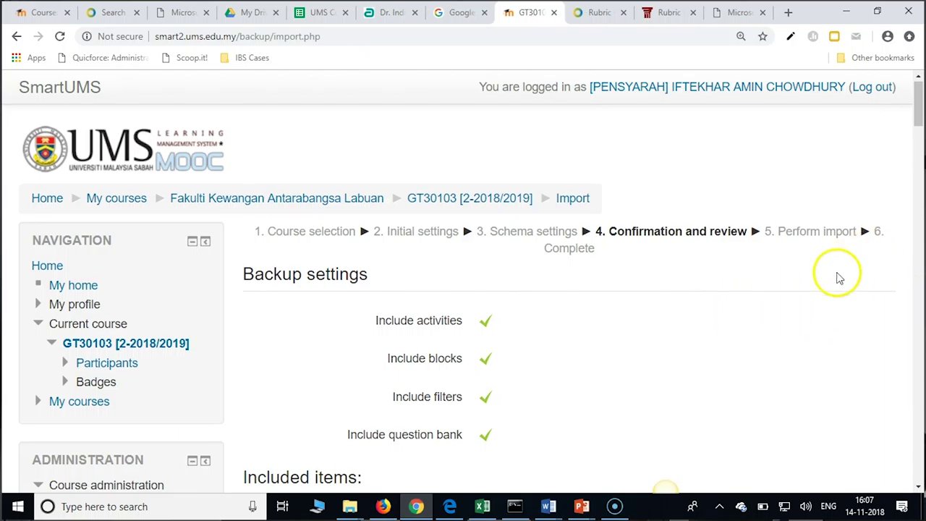
Review the confirmation summary and perform the import into GT30103 [2-2018/2019].
scroll(837, 275, down, 5)
scroll(746, 235, down, 14)
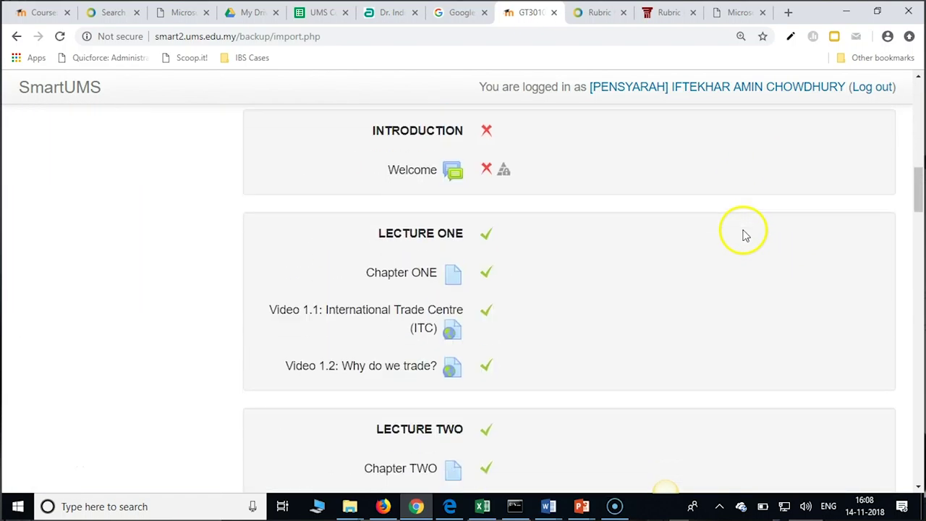
scroll(745, 249, down, 20)
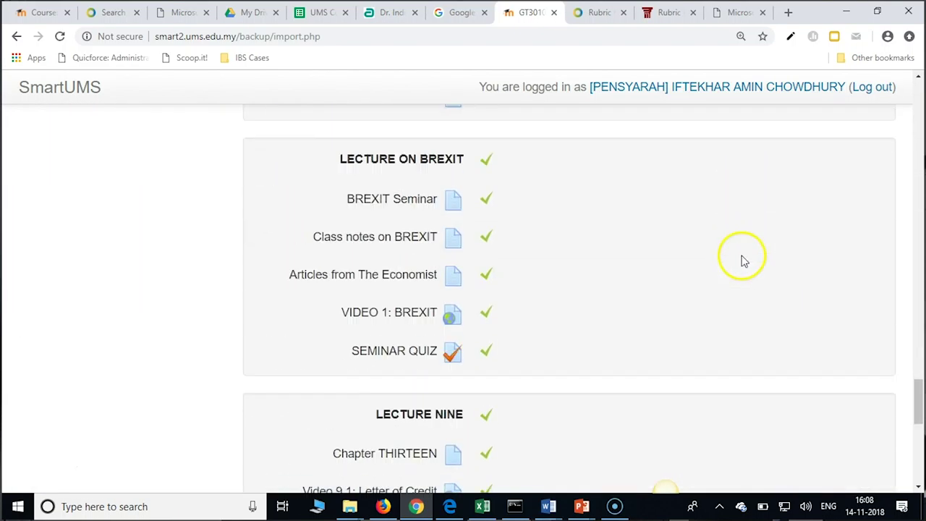
scroll(749, 241, up, 1)
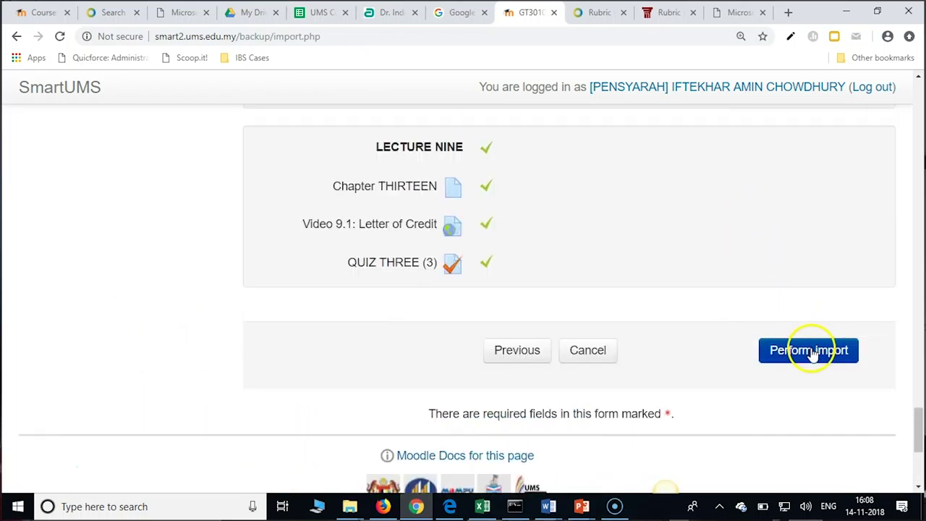
click(812, 351)
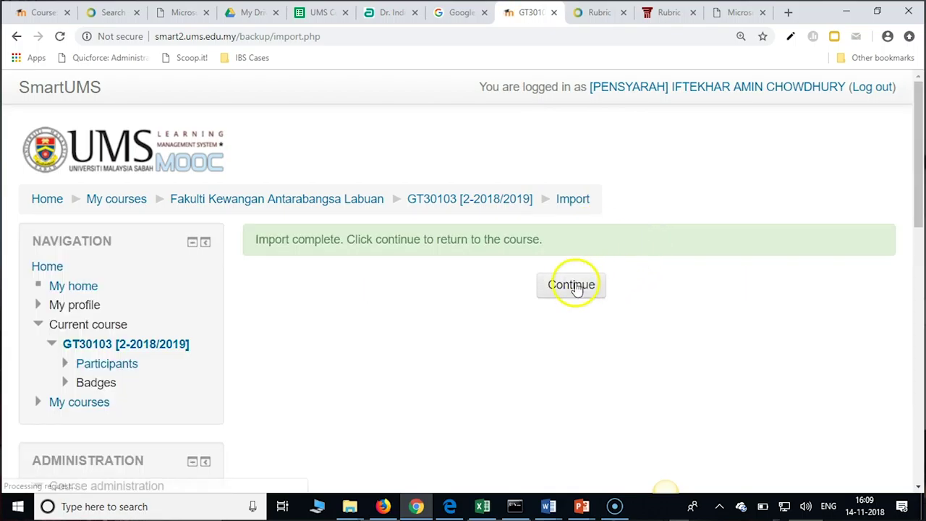
Return to the GT30103 course page and turn editing on.
click(573, 286)
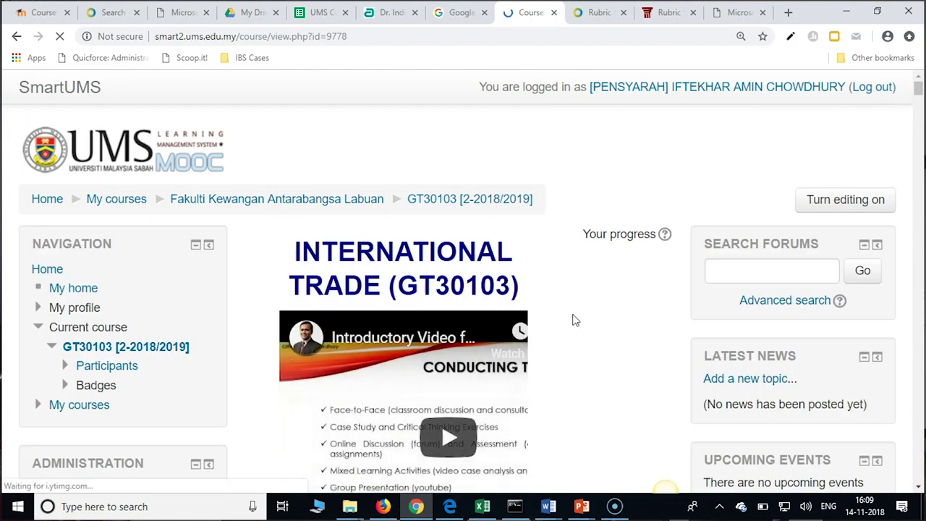
scroll(597, 304, down, 5)
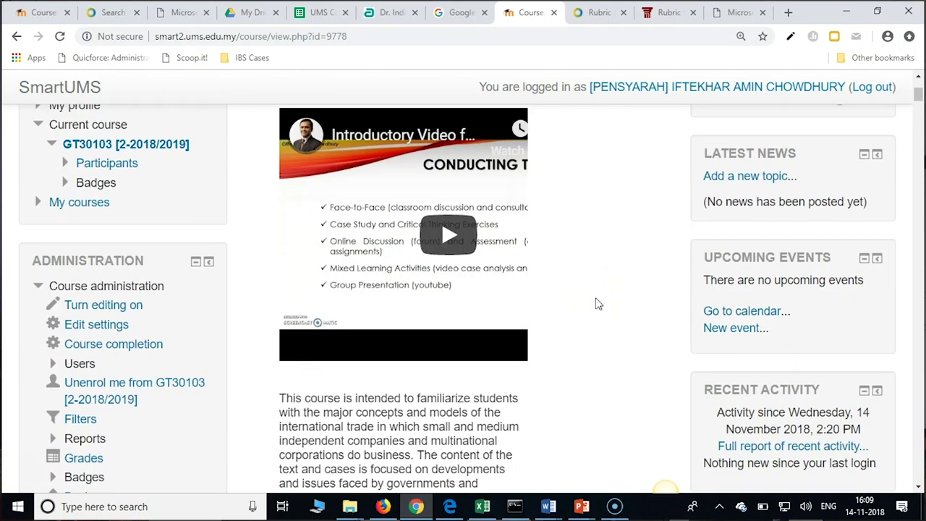
scroll(596, 303, down, 7)
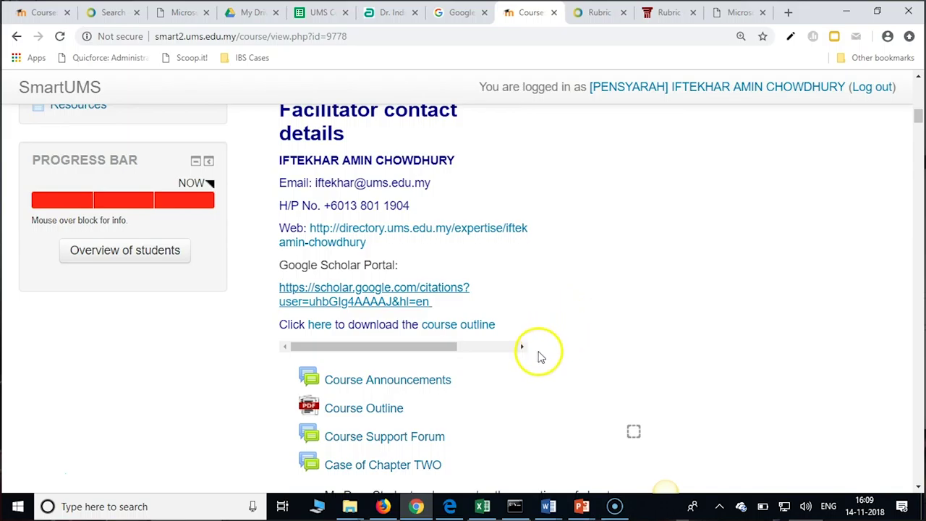
scroll(553, 343, up, 12)
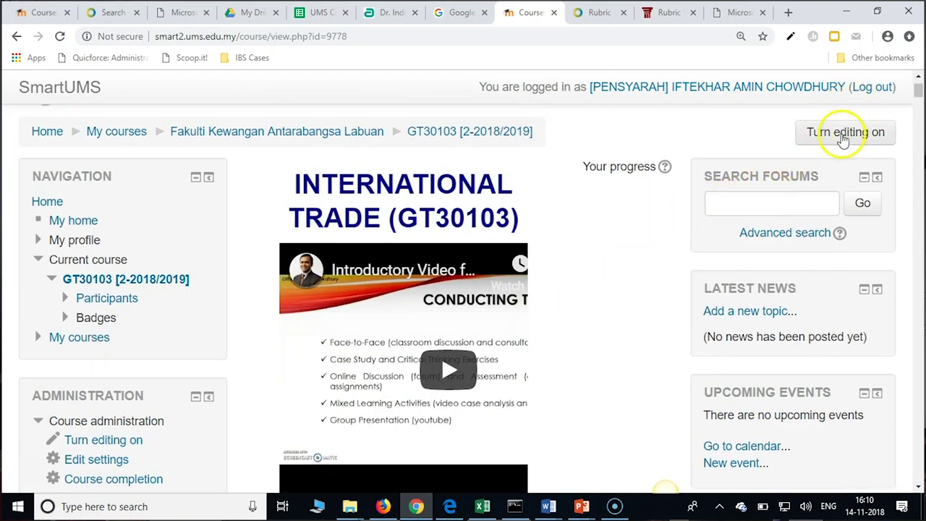
click(835, 131)
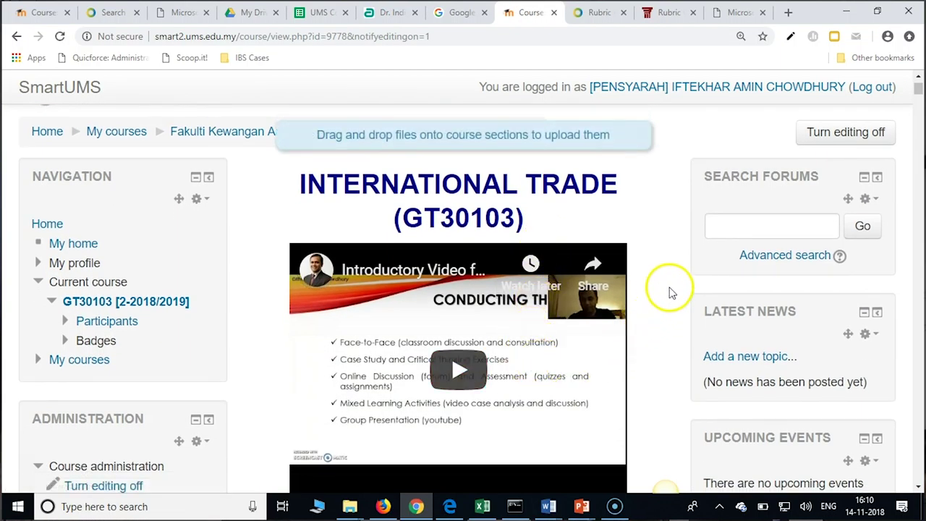
Scroll down to the imported Module sections and open the Module Assessment section's actions.
scroll(672, 289, down, 6)
scroll(672, 289, down, 5)
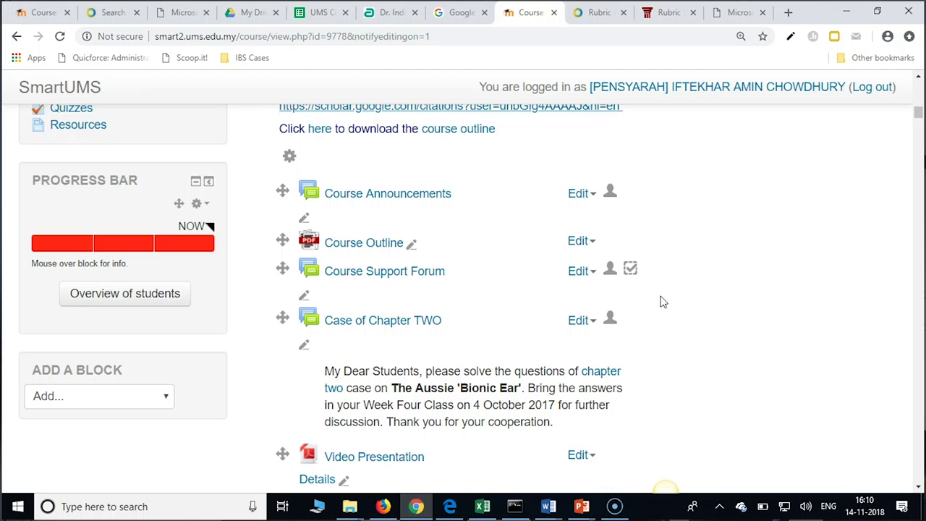
scroll(662, 304, down, 5)
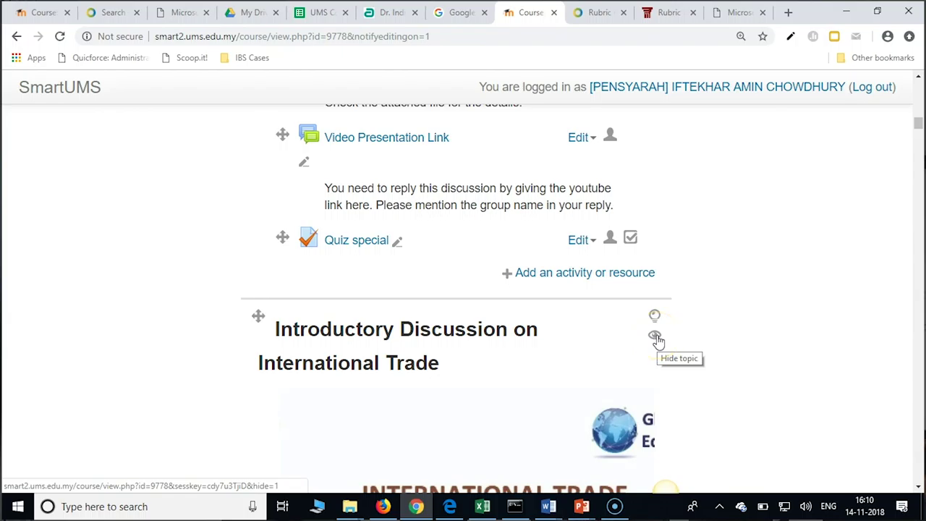
scroll(658, 342, down, 12)
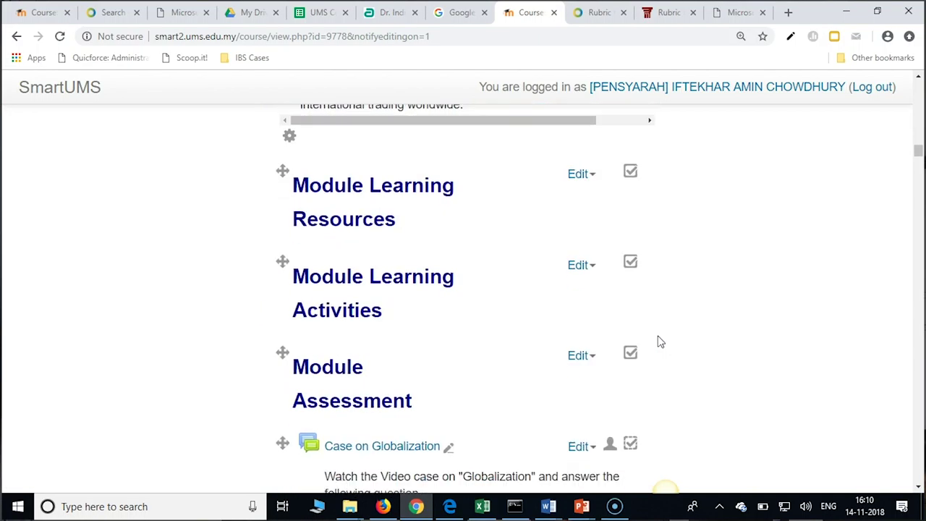
click(590, 355)
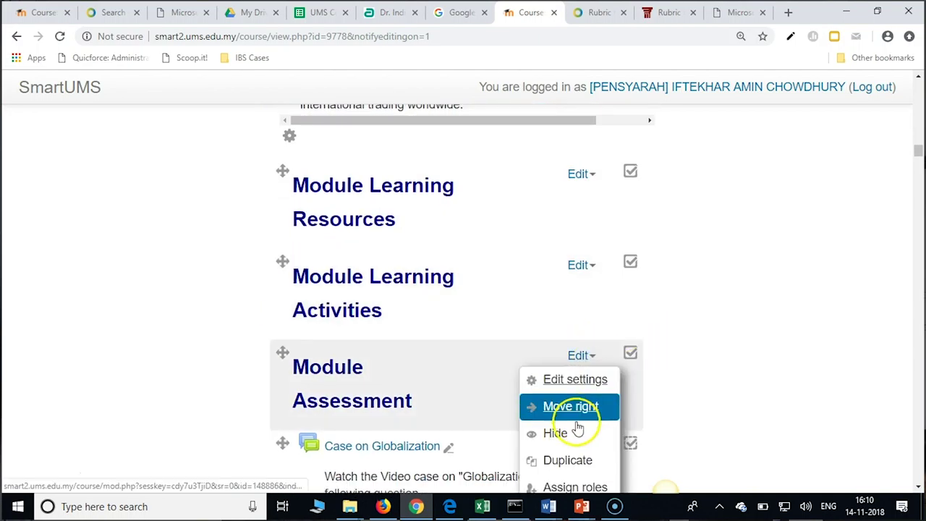
click(748, 371)
scroll(747, 371, down, 2)
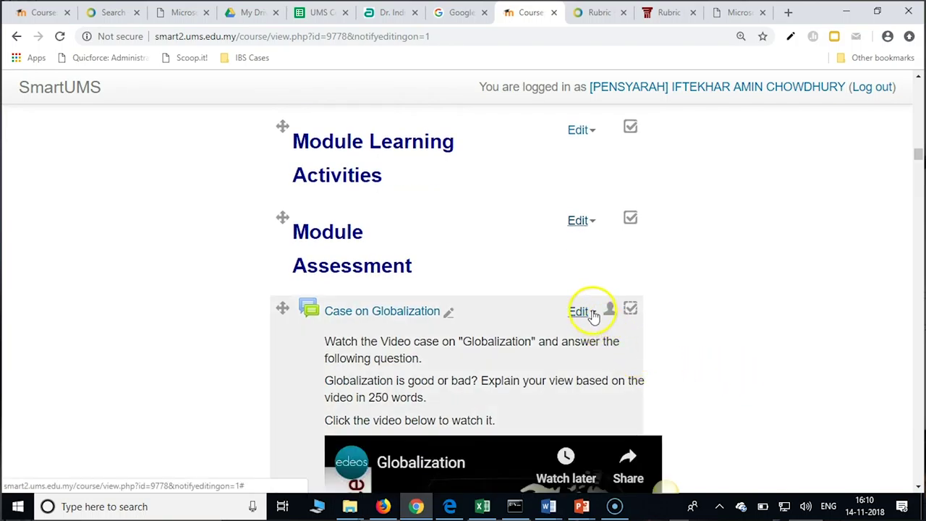
click(592, 312)
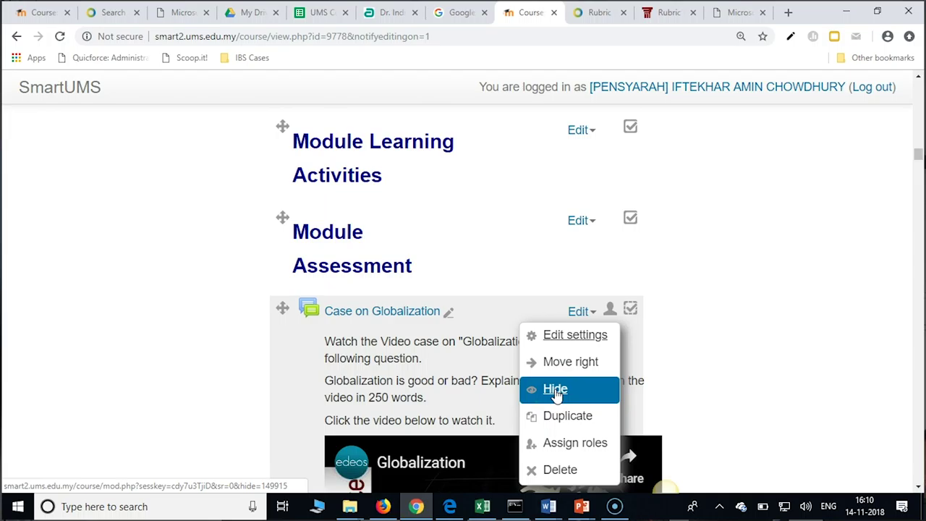
click(554, 471)
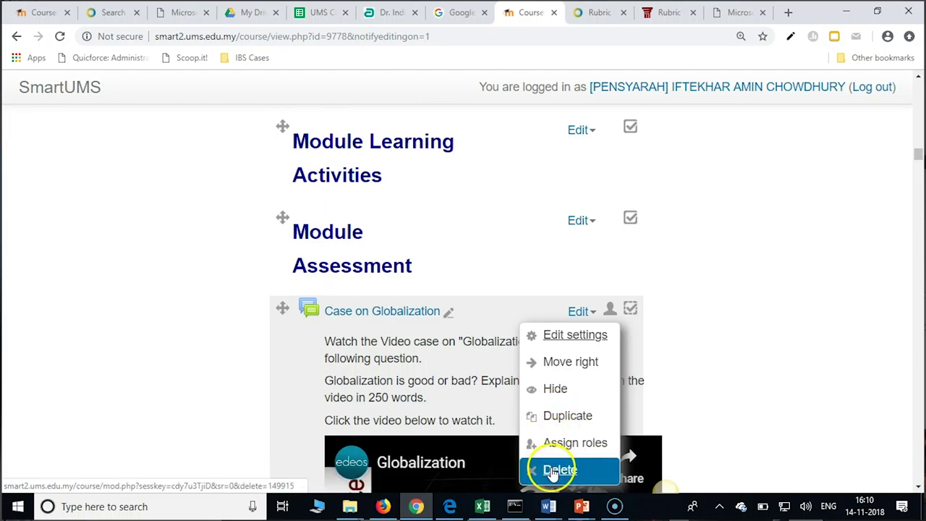
click(723, 354)
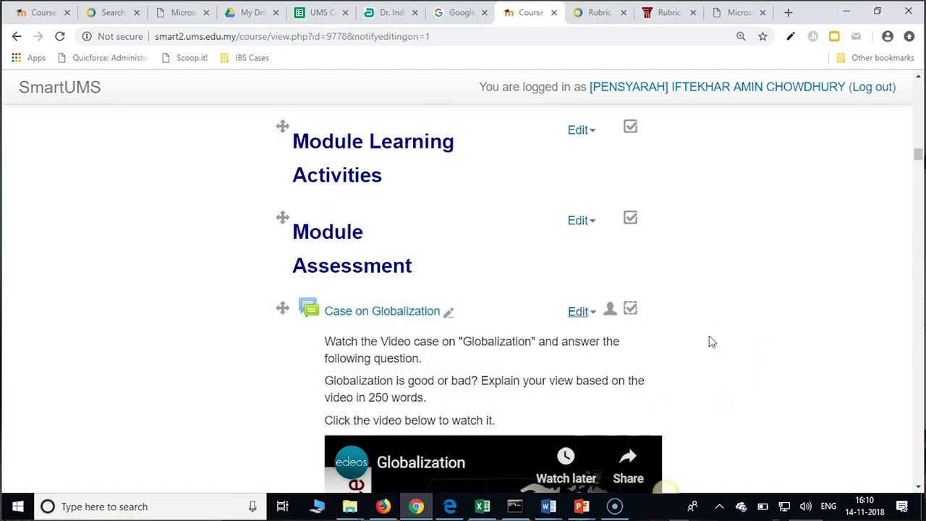
click(282, 310)
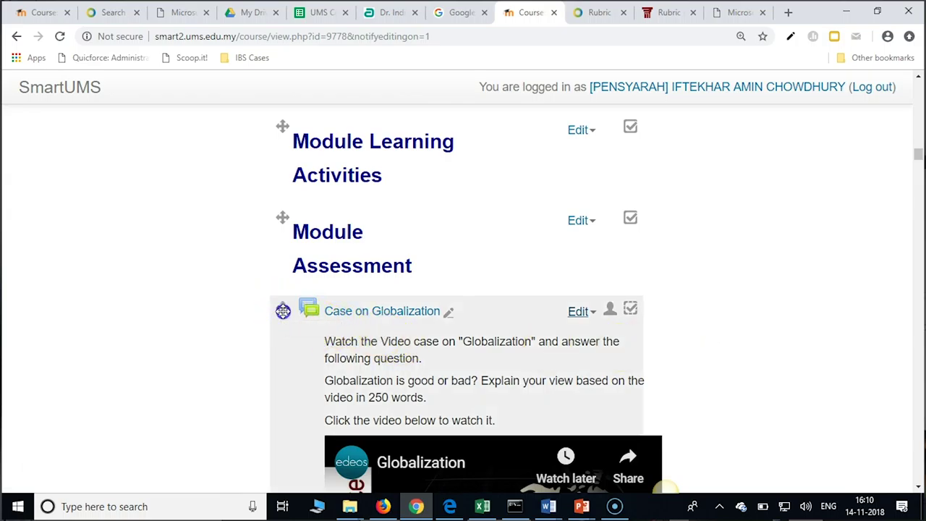
Drag the Case on Globalization forum up to just below Module Learning Resources.
scroll(399, 311, up, 4)
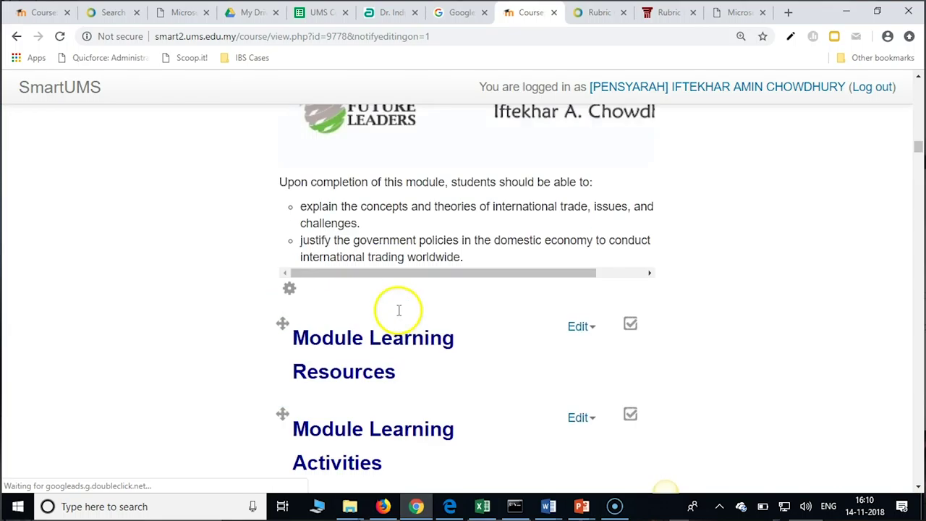
scroll(399, 315, down, 3)
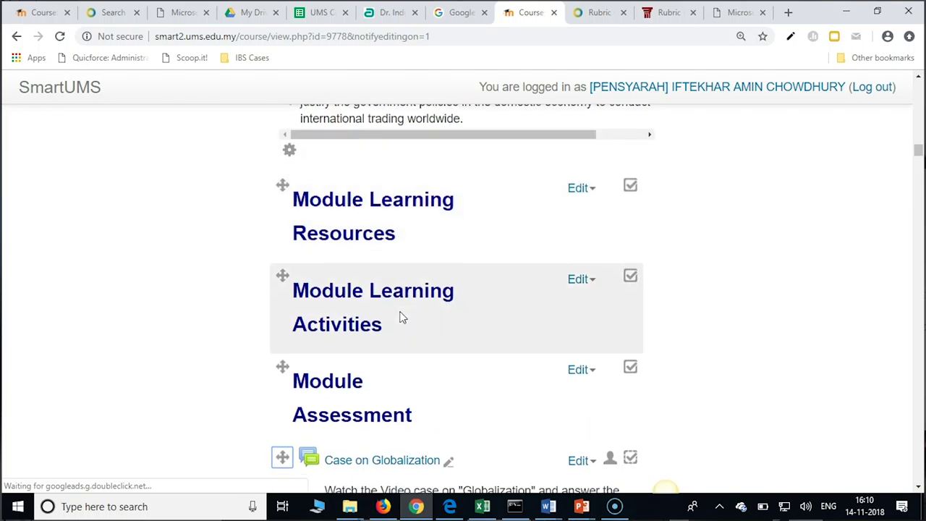
drag(283, 391, 298, 149)
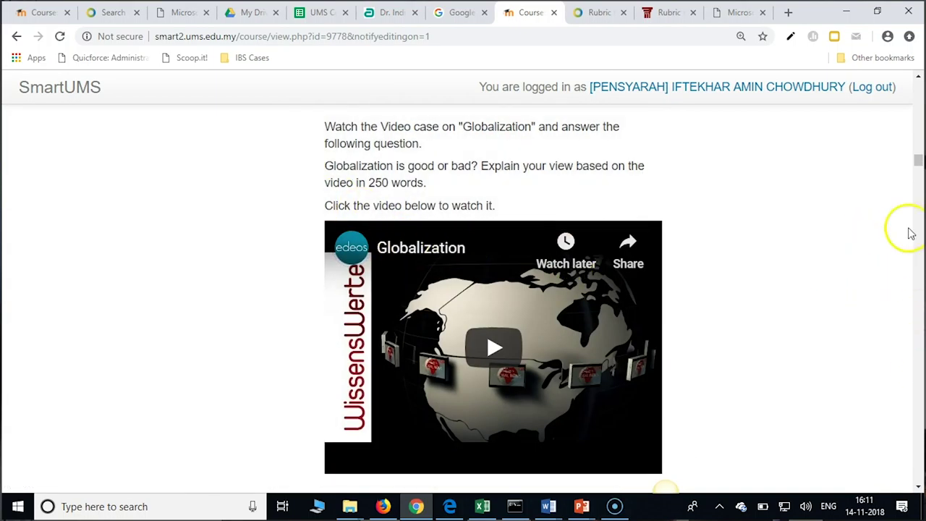
scroll(916, 155, up, 3)
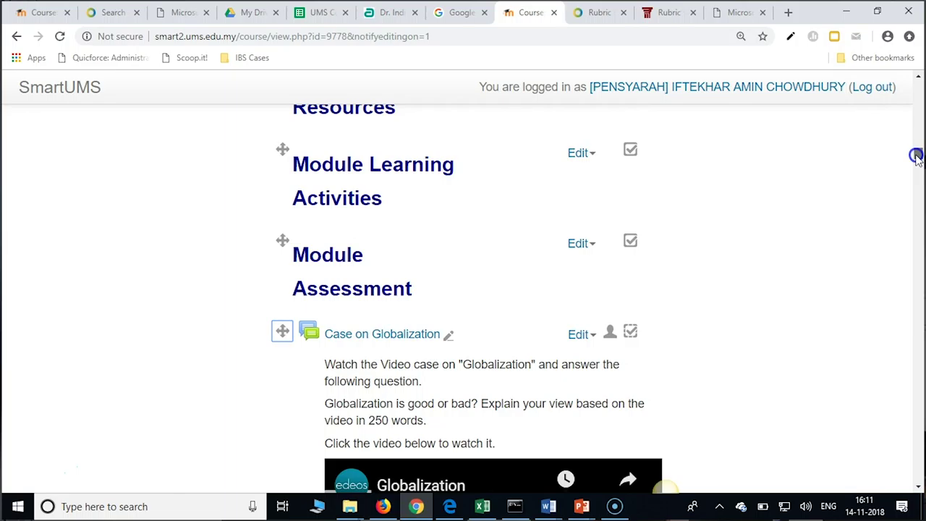
scroll(916, 155, up, 1)
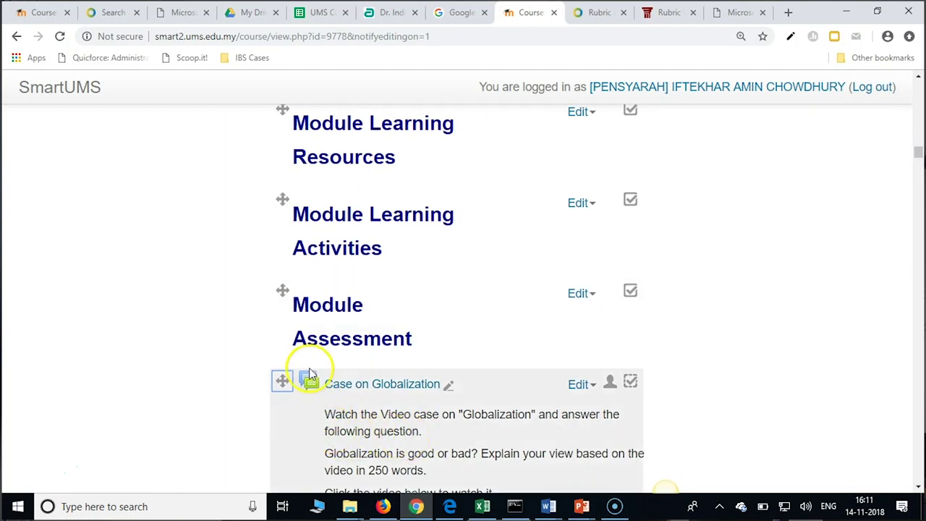
drag(282, 378, 335, 210)
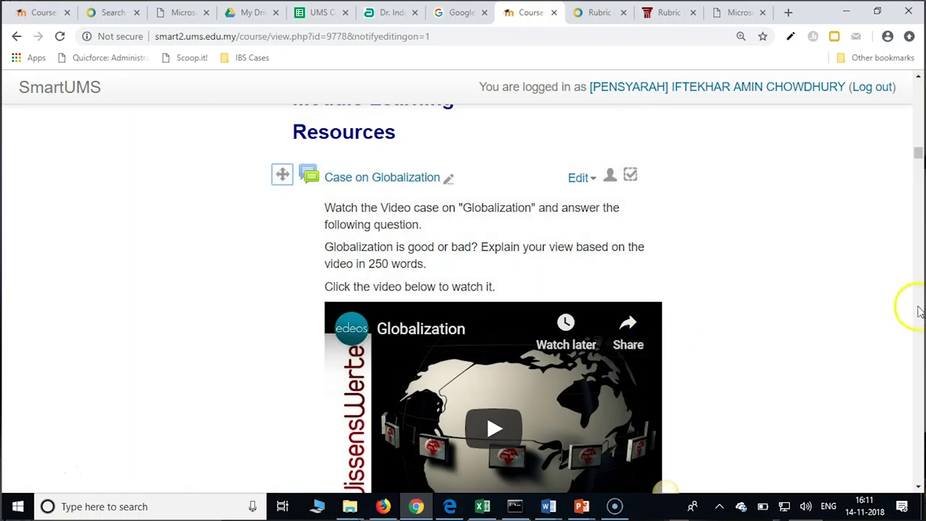
Bring up the Move dialog for the Case on Globalization forum.
scroll(916, 155, up, 5)
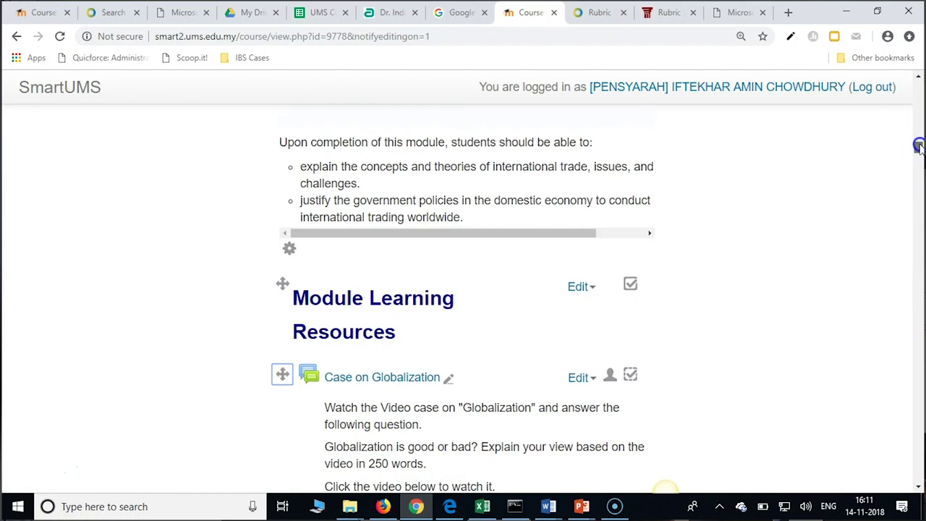
scroll(918, 156, down, 2)
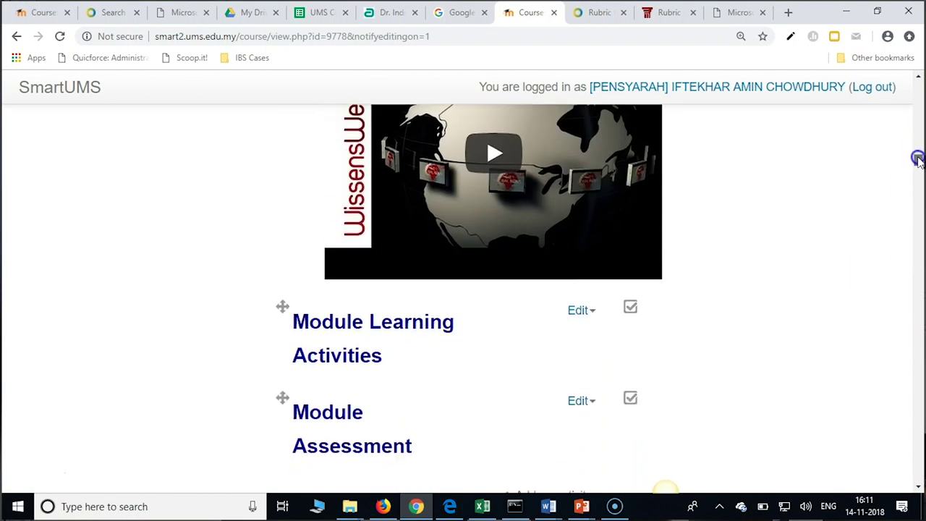
scroll(918, 156, up, 2)
scroll(426, 296, up, 3)
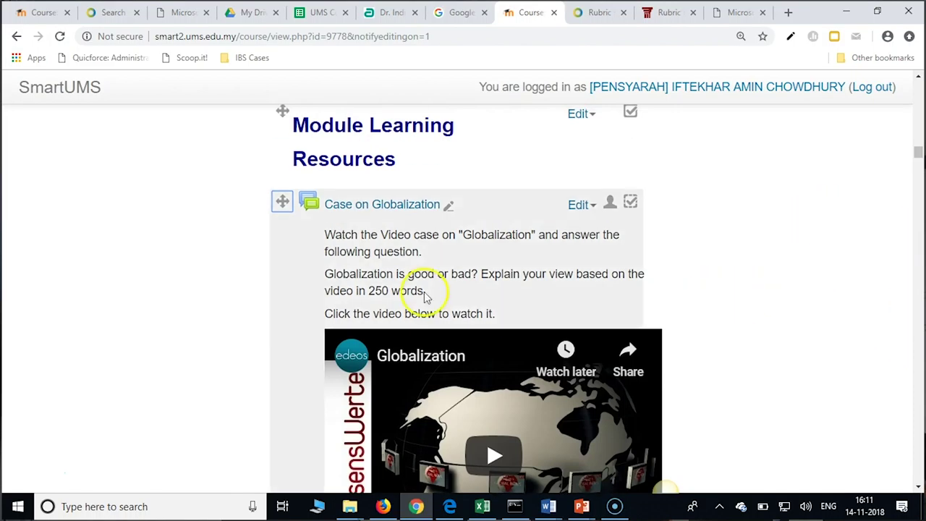
click(279, 200)
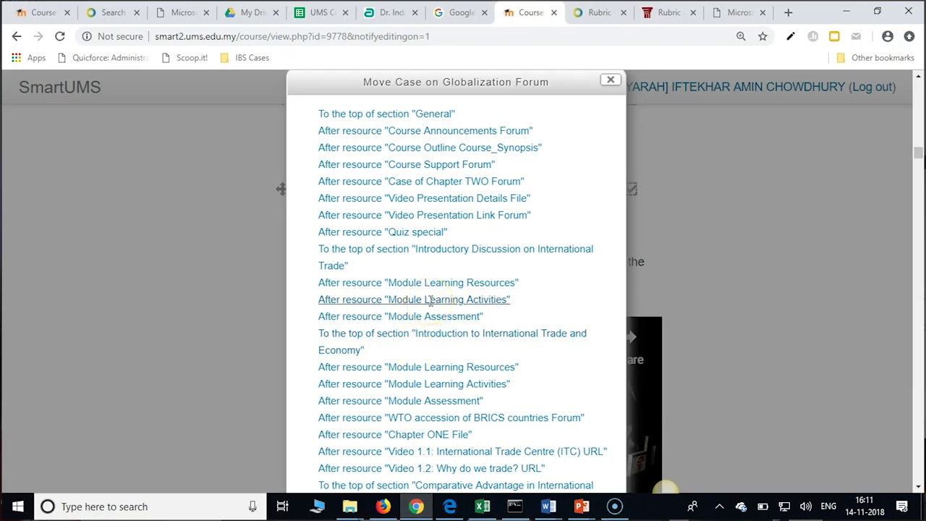
Move the Case on Globalization forum to directly under Module Learning Activities via the Move dialog.
click(430, 301)
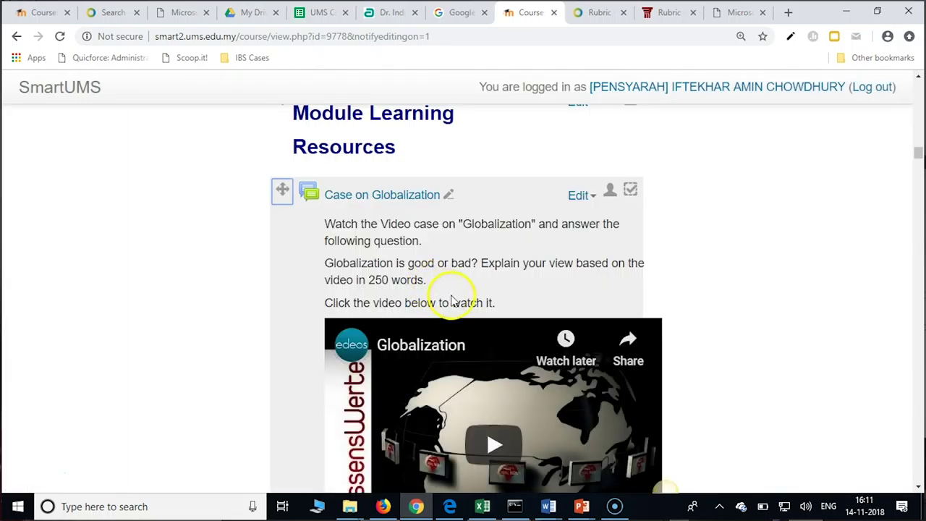
scroll(454, 298, up, 2)
scroll(456, 296, up, 3)
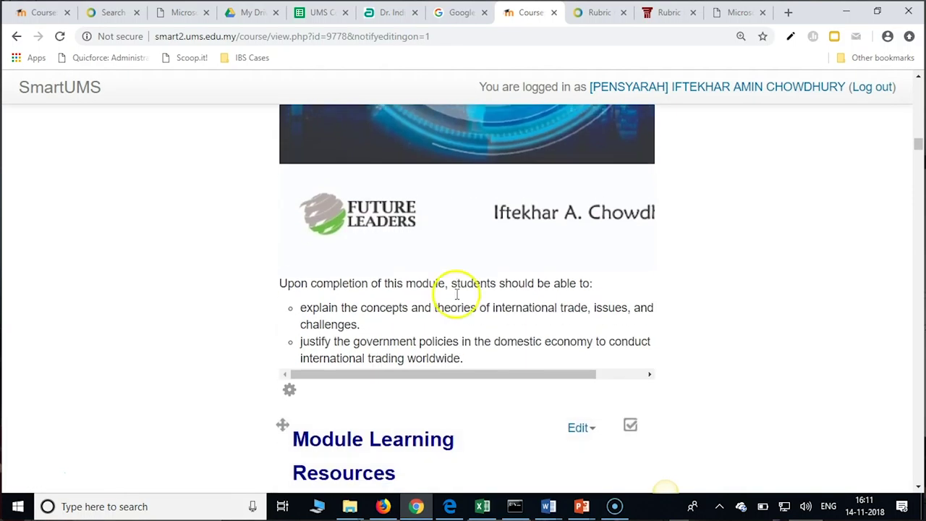
scroll(455, 291, down, 4)
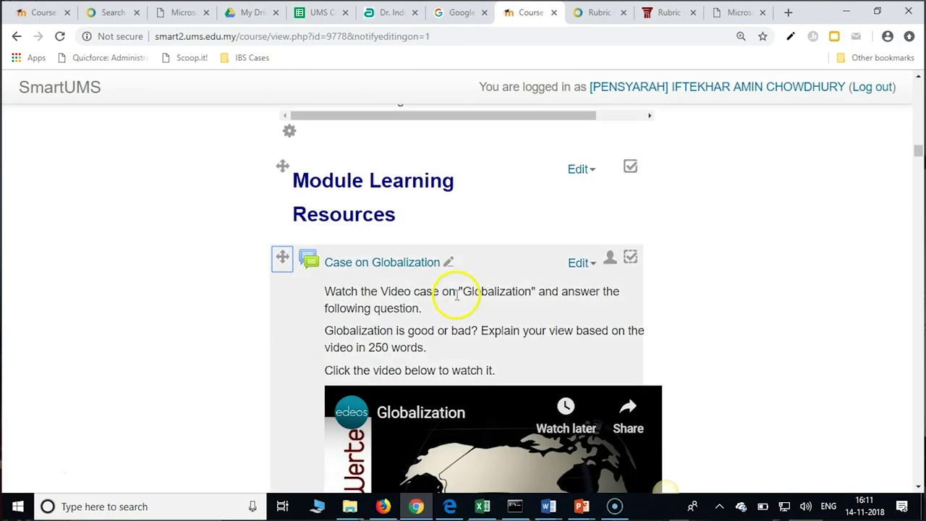
click(282, 257)
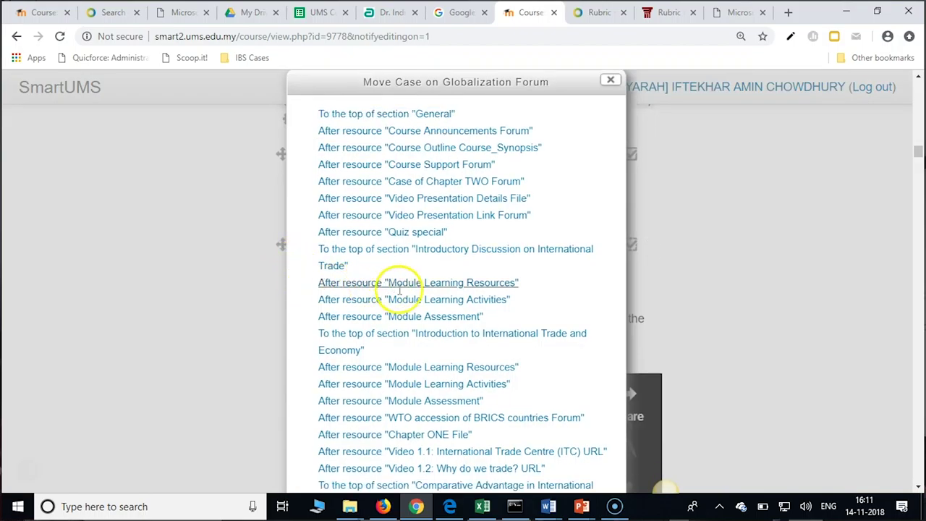
click(435, 316)
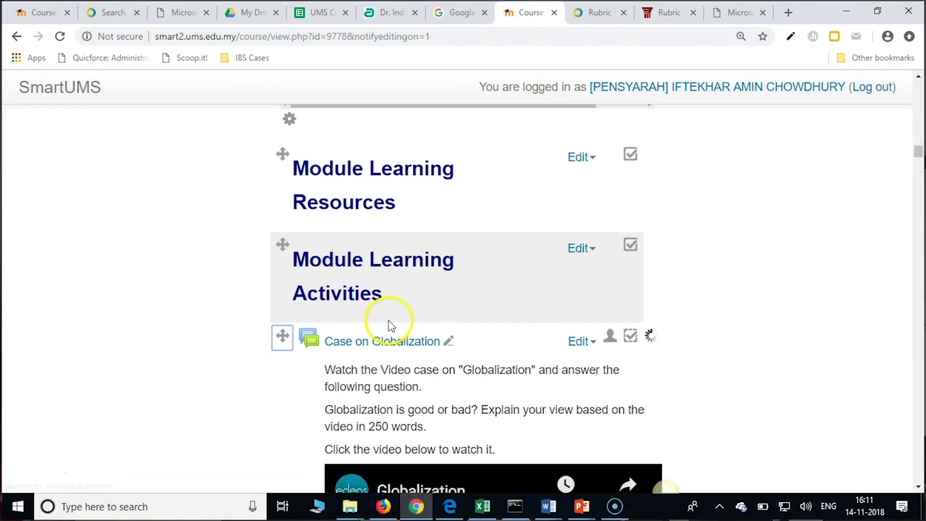
scroll(388, 330, down, 2)
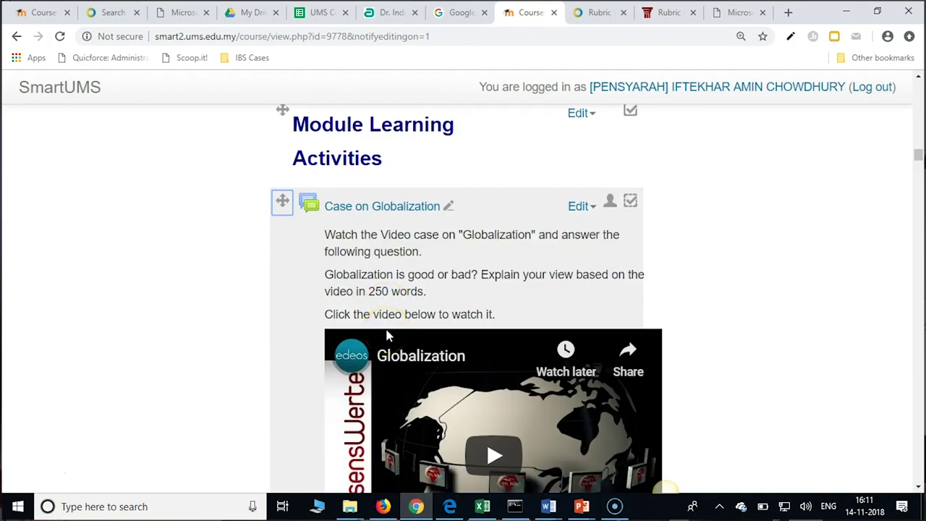
scroll(395, 319, up, 3)
scroll(407, 210, down, 5)
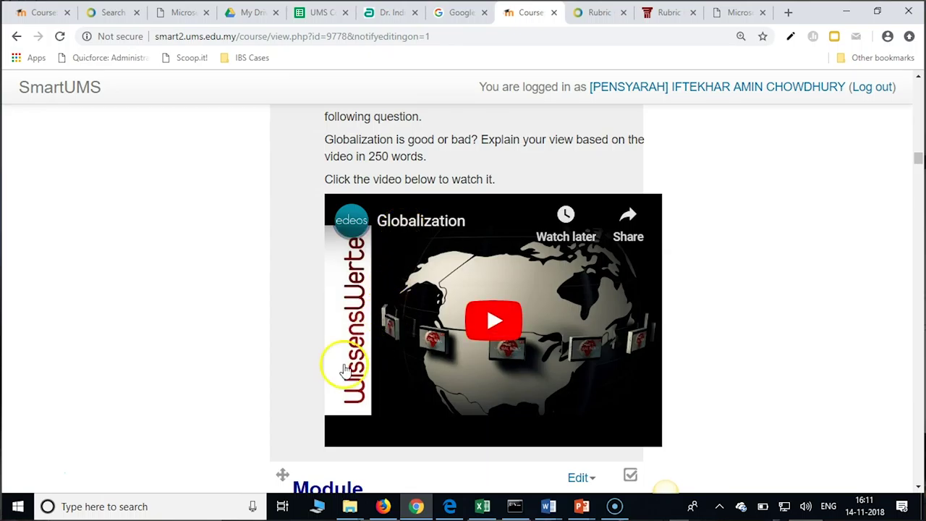
scroll(227, 434, down, 6)
scroll(228, 428, up, 3)
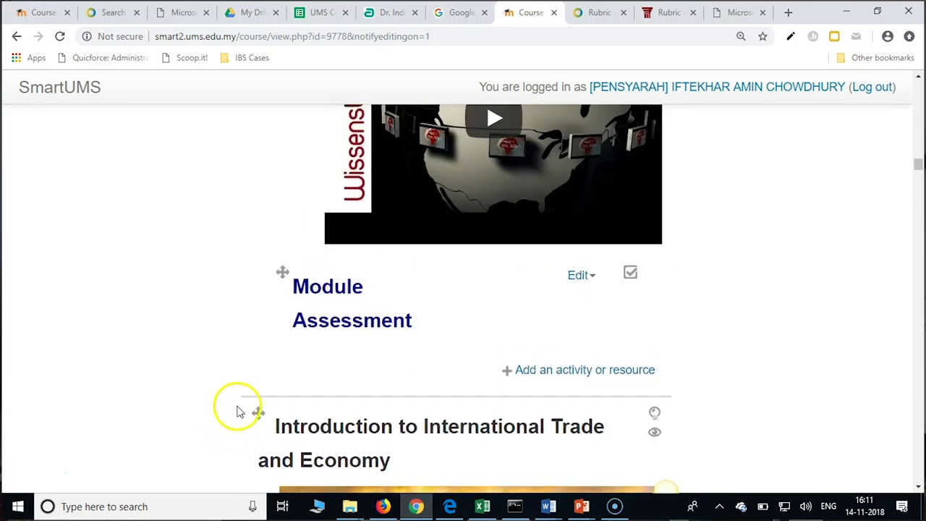
scroll(239, 410, up, 3)
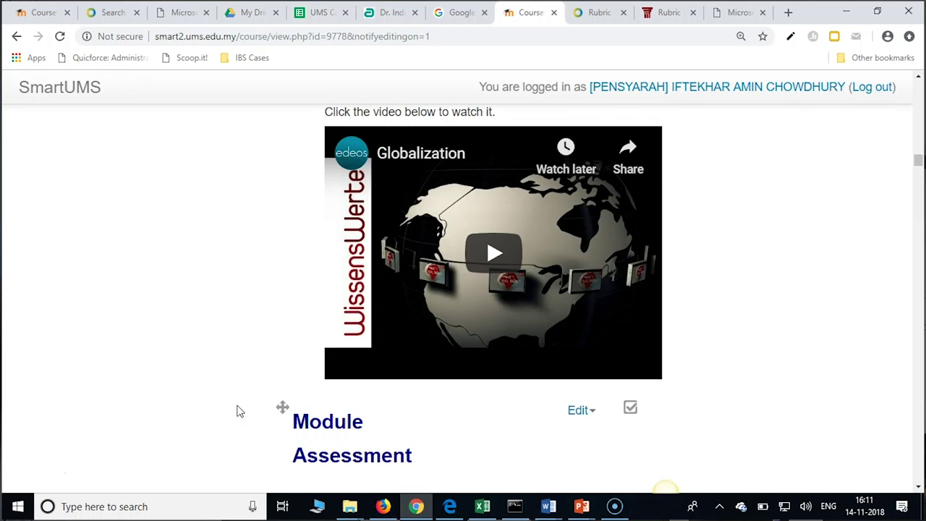
scroll(239, 410, up, 4)
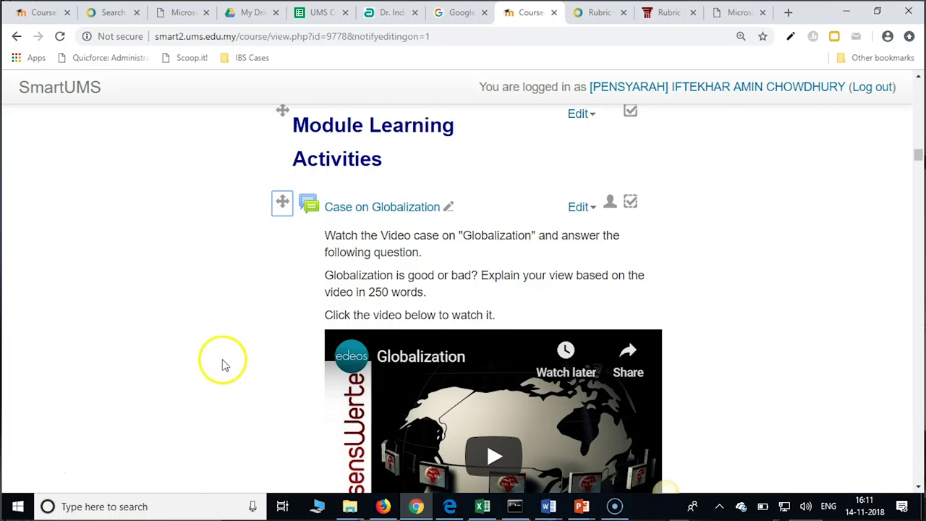
scroll(223, 364, up, 6)
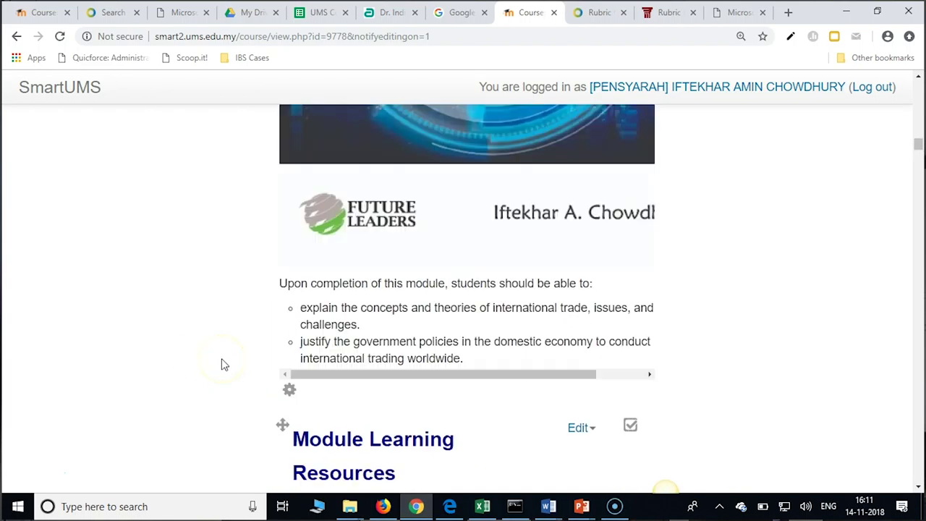
scroll(223, 366, down, 4)
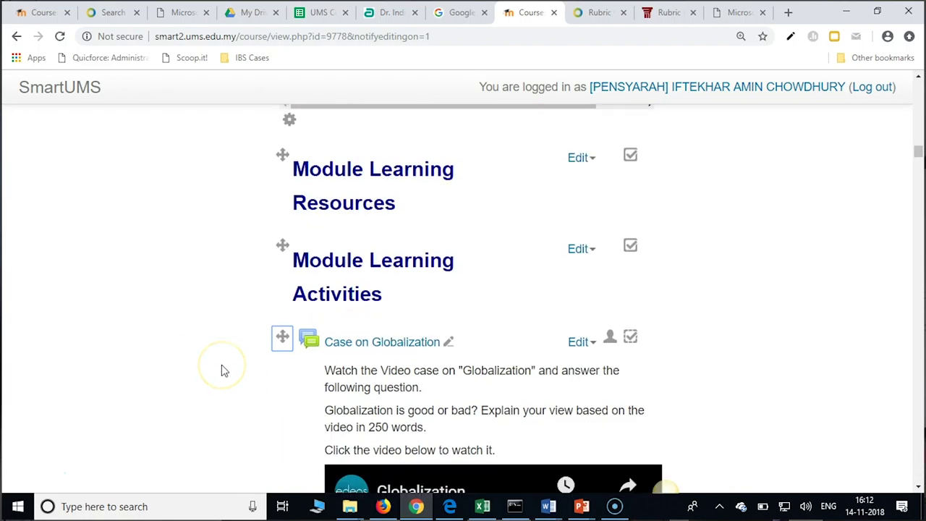
scroll(224, 372, down, 1)
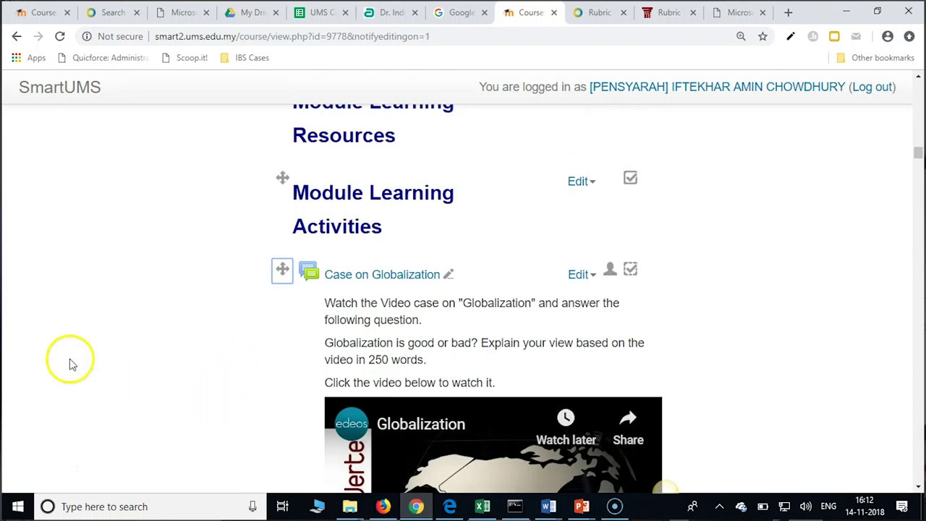